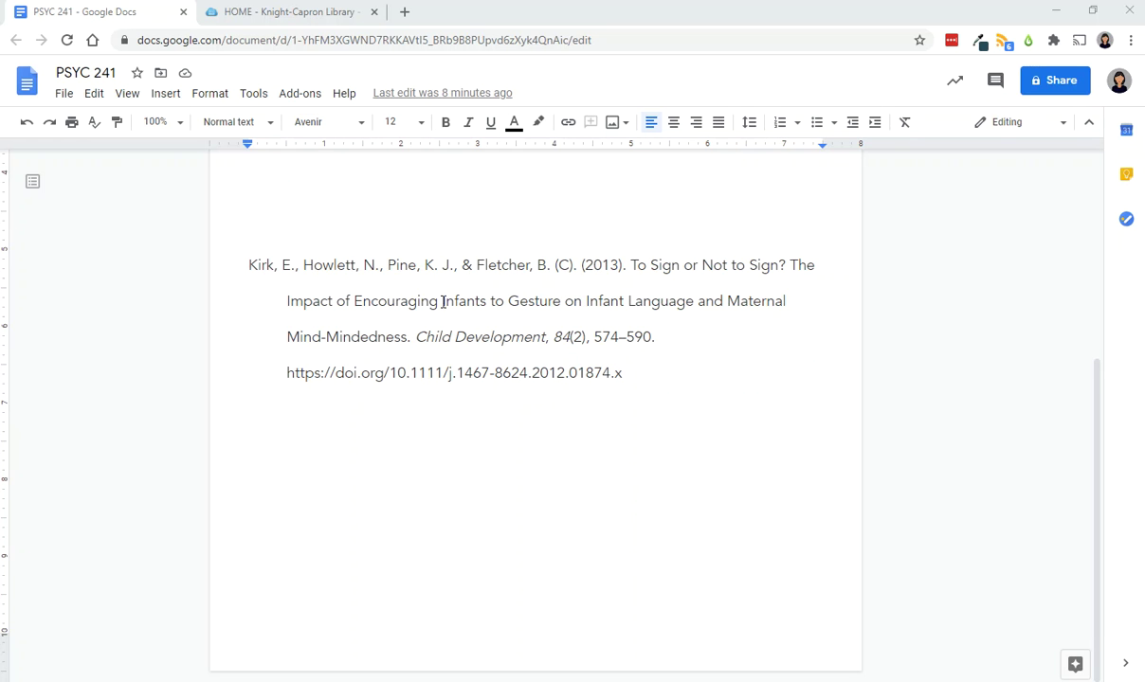
- Copy the journal title "Child Development" from the citation and search for it in the library homepage's Journal Search
left_click_drag(416, 337, 546, 339)
key("ctrl+c")
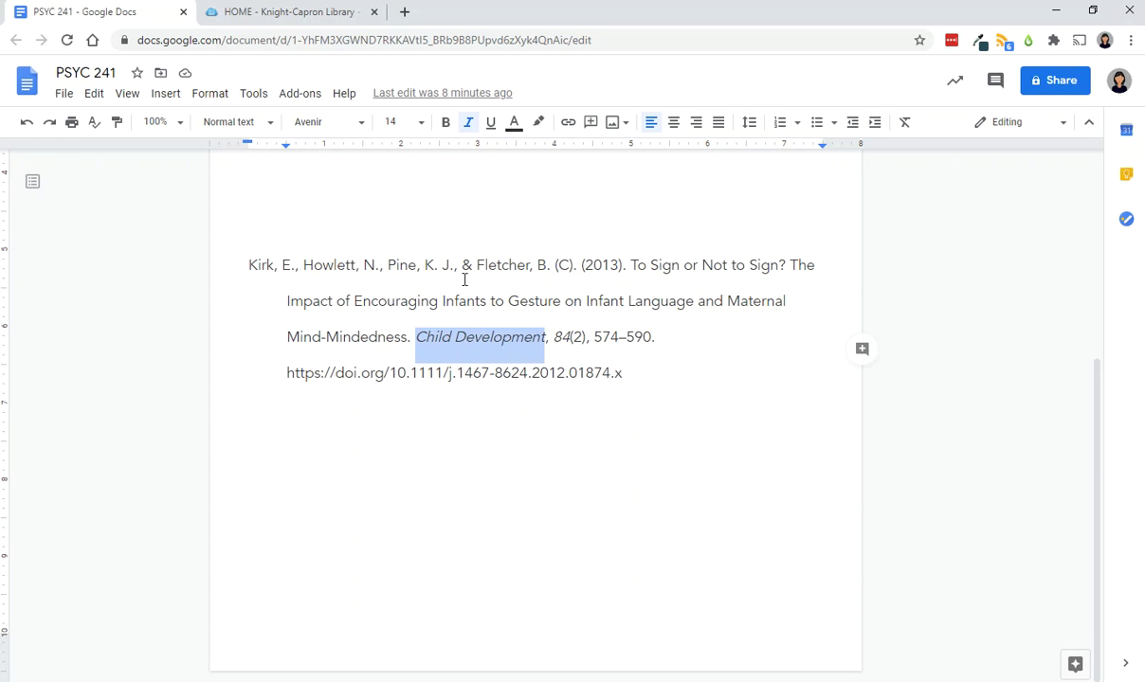
left_click(309, 16)
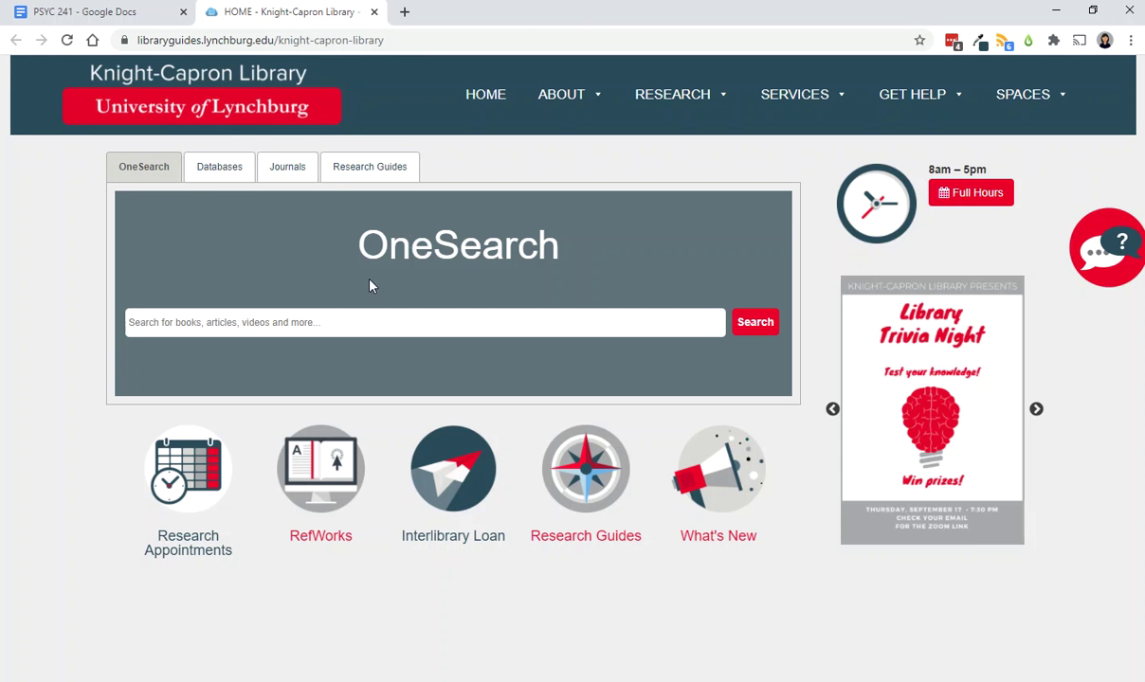
left_click(284, 166)
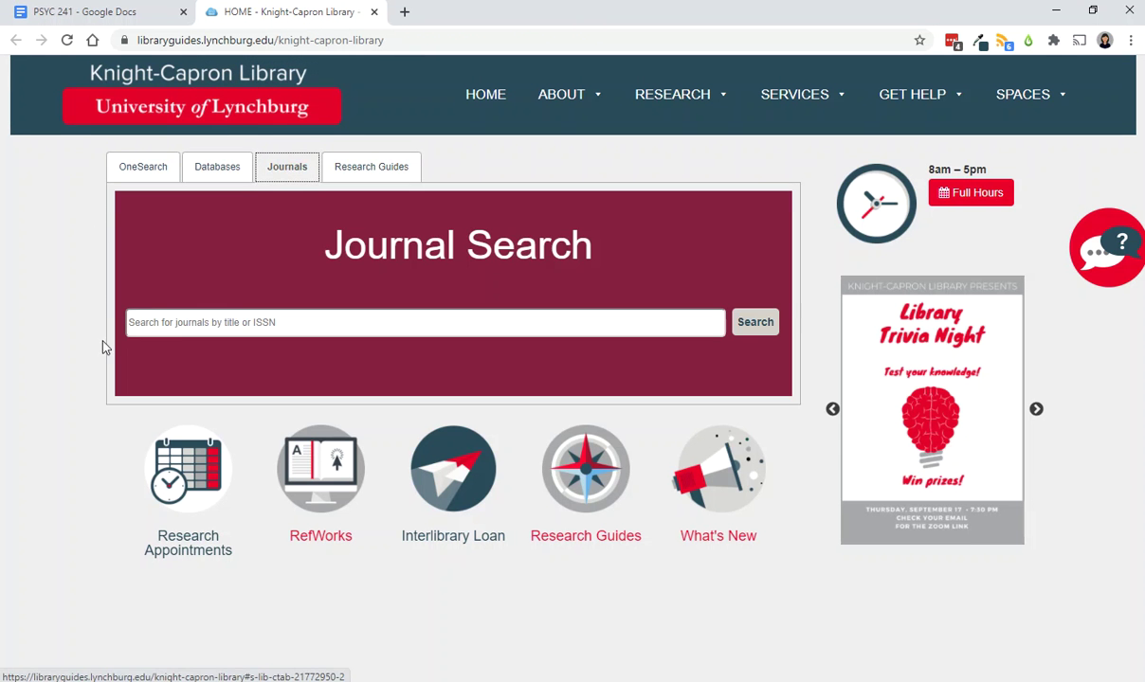
left_click(184, 324)
key("ctrl+v")
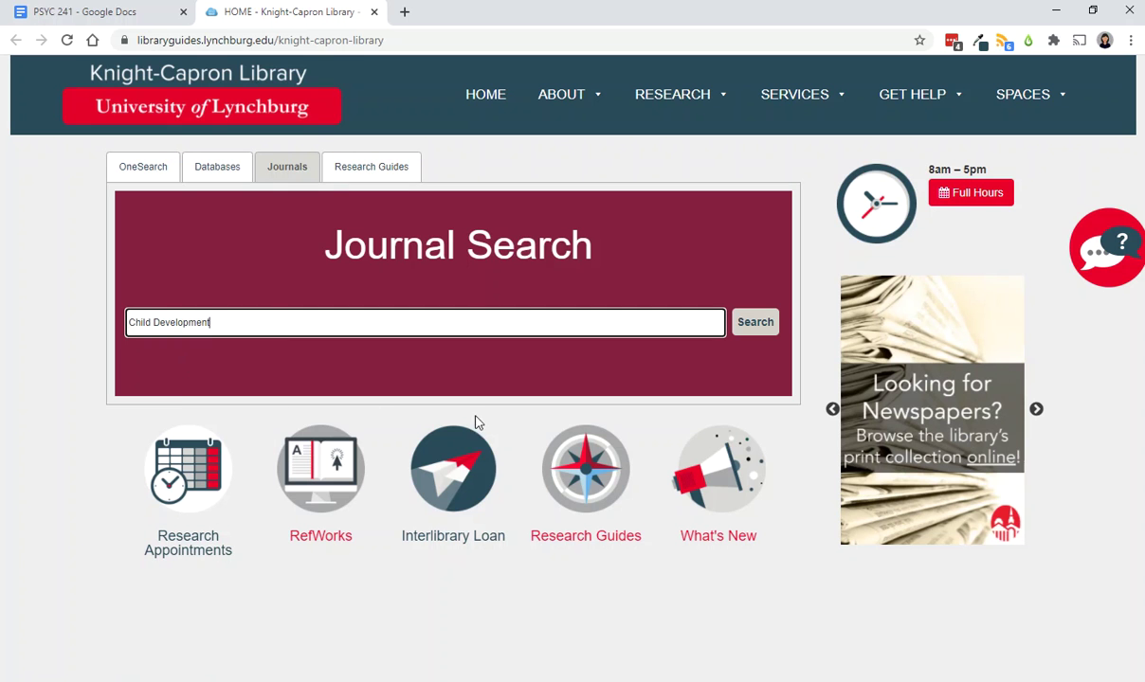
left_click(743, 323)
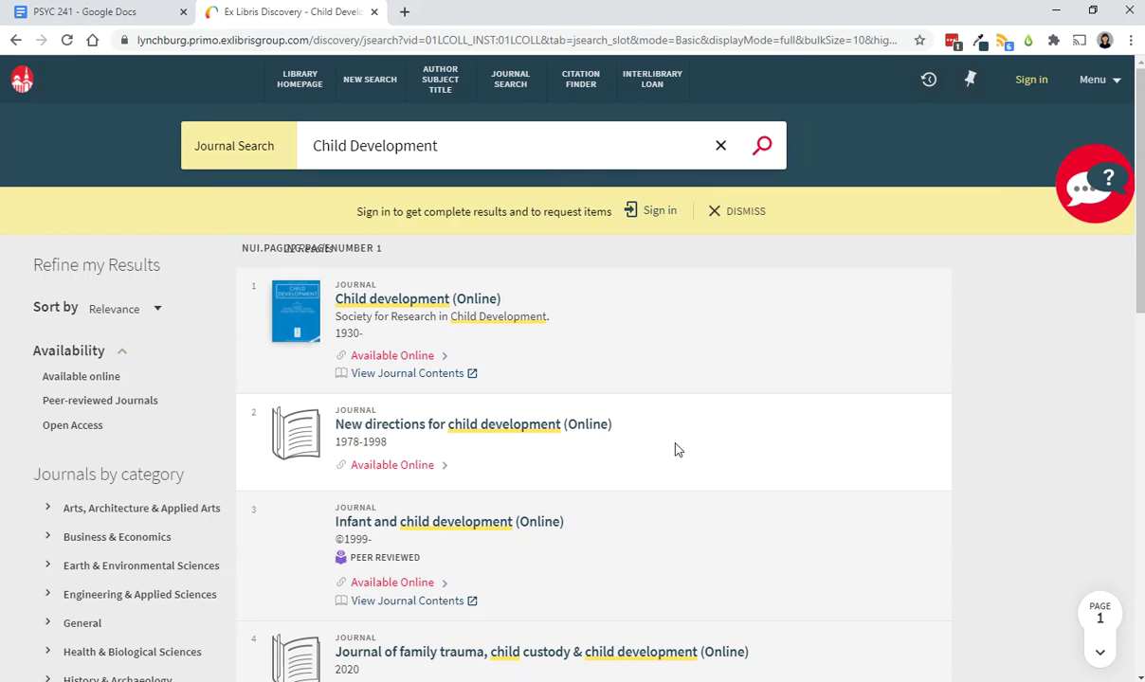
- Open the "Child development (Online)" journal record and follow its full-text link to EBSCOhost Psychology and Behavioral Sciences Collection
scroll(689, 445, "down", 2)
scroll(688, 442, "down", 1)
scroll(687, 442, "up", 2)
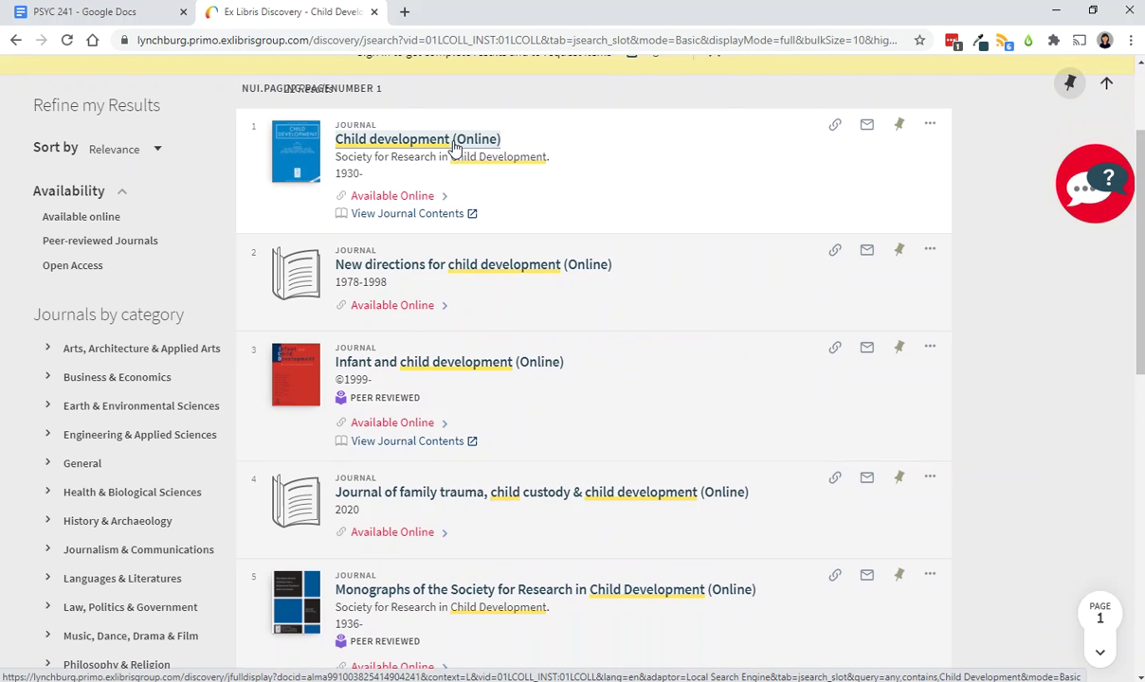
left_click(454, 142)
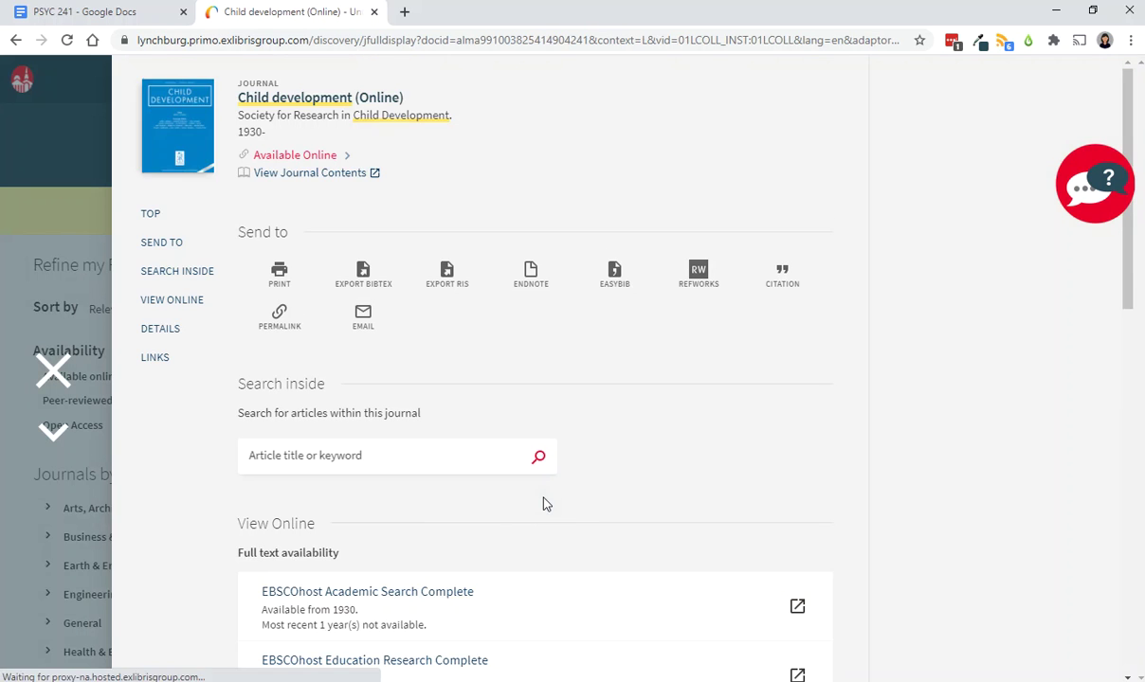
scroll(799, 424, "down", 3)
scroll(794, 426, "down", 2)
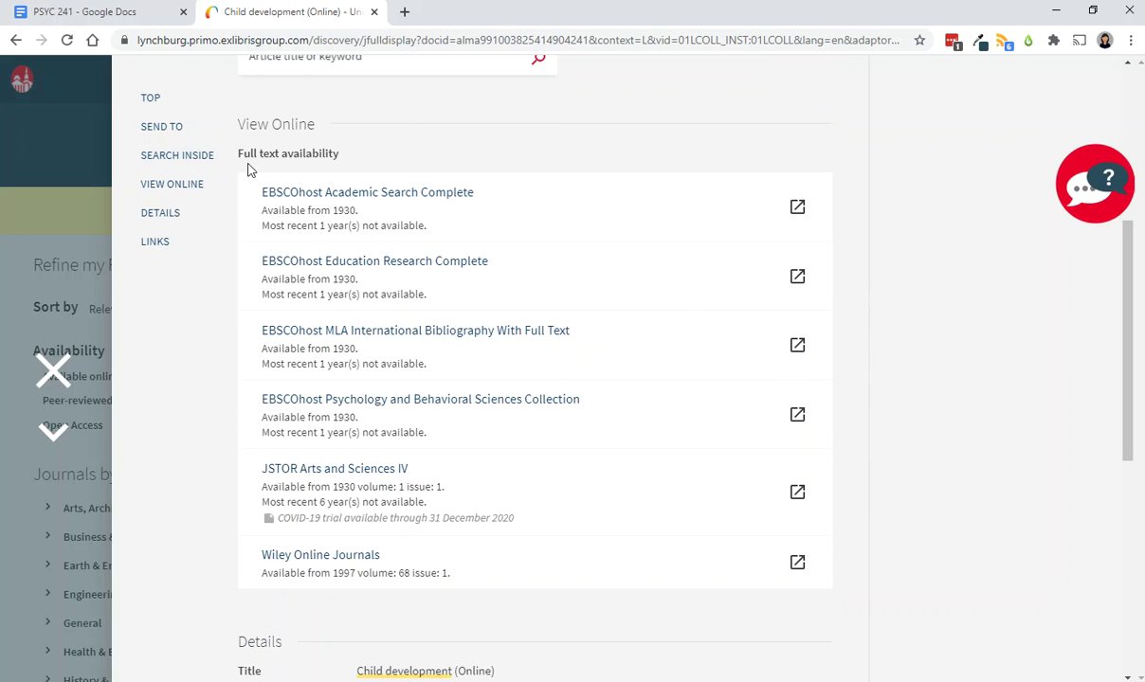
left_click(797, 416)
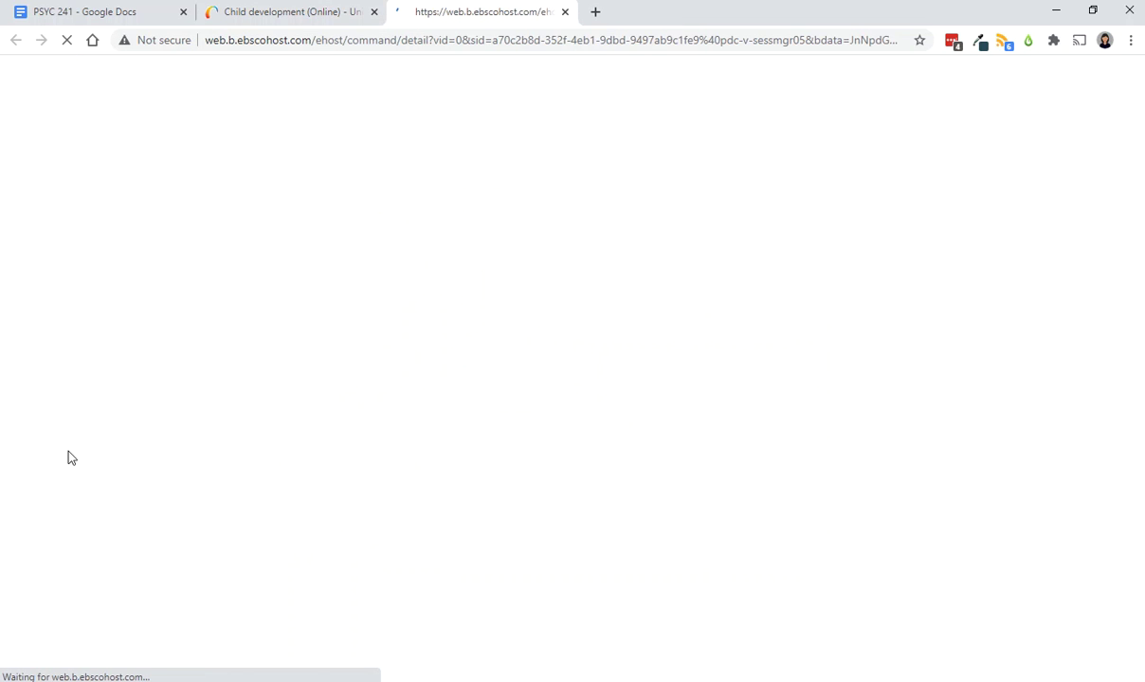
scroll(385, 252, "down", 1)
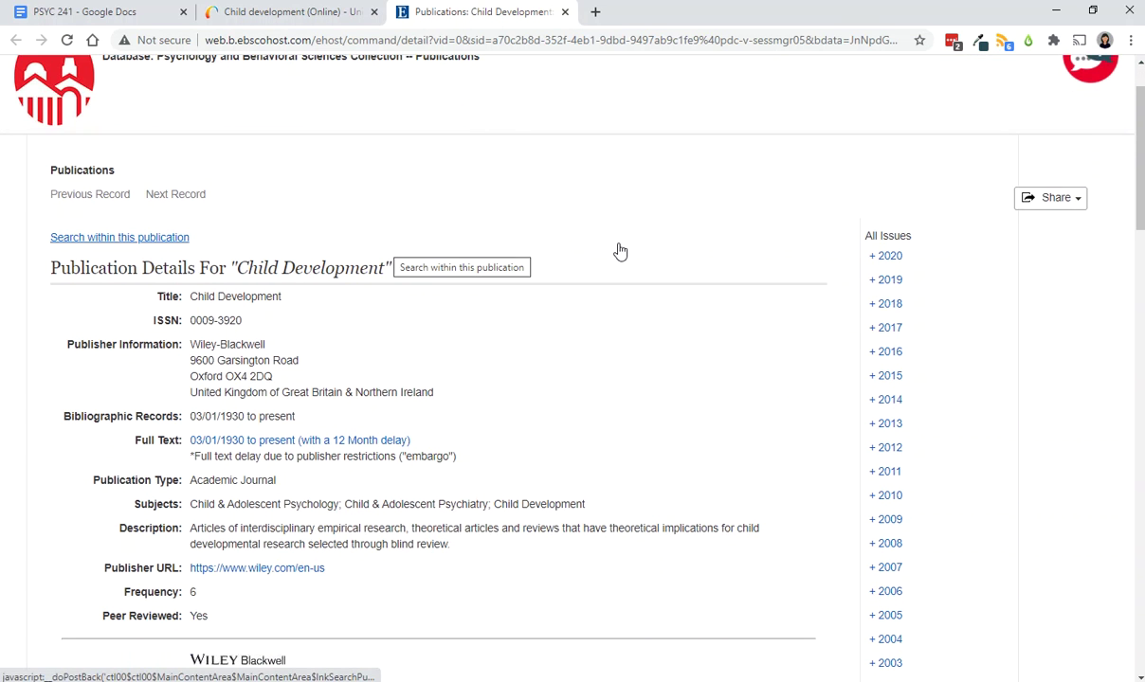
- Check the year, volume and issue in the PSYC 241 citation, and open Vol. 84 Issue 2 - Mar/Apr2013 on the EBSCOhost publication page
left_click(123, 13)
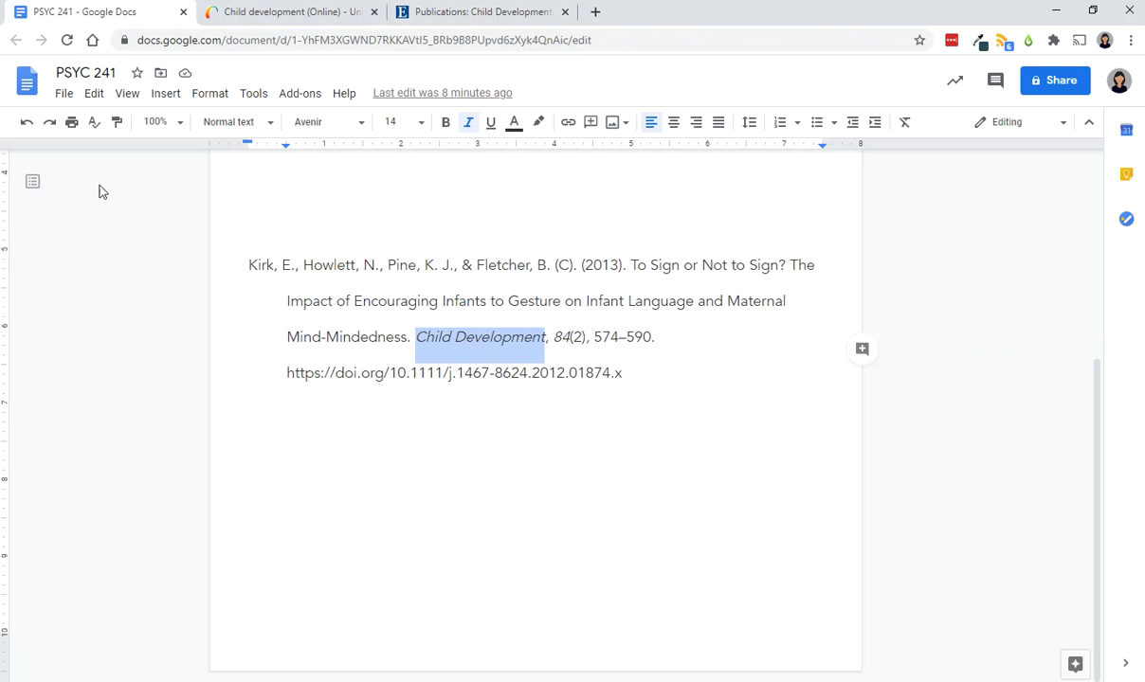
left_click(666, 341)
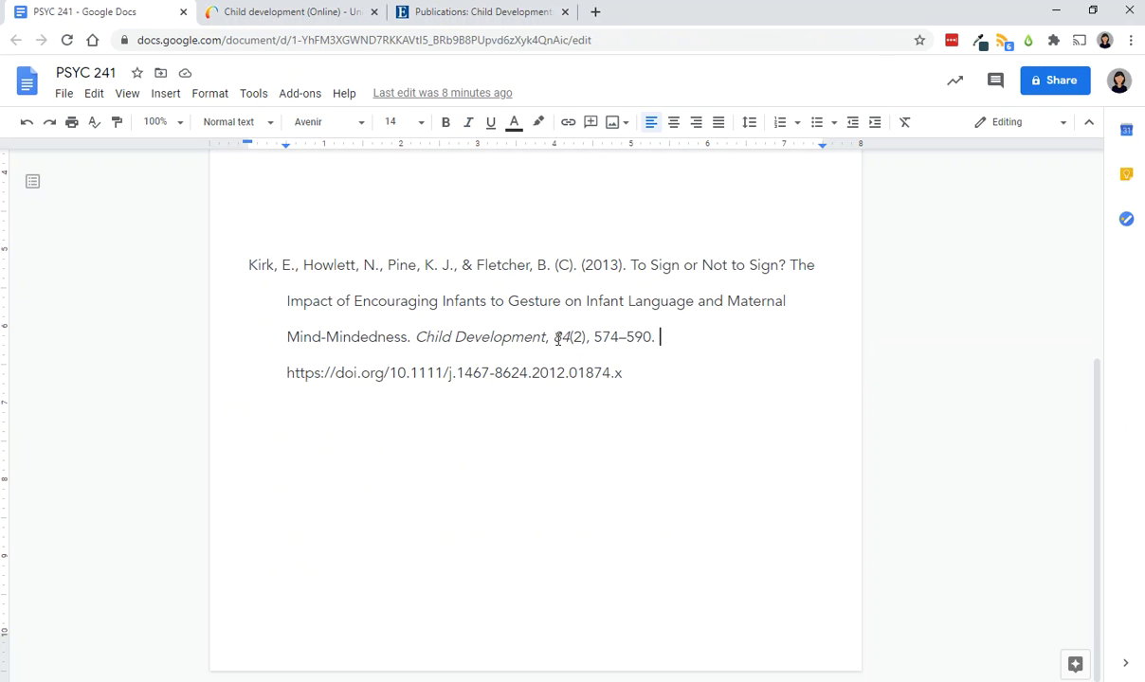
left_click_drag(584, 266, 621, 265)
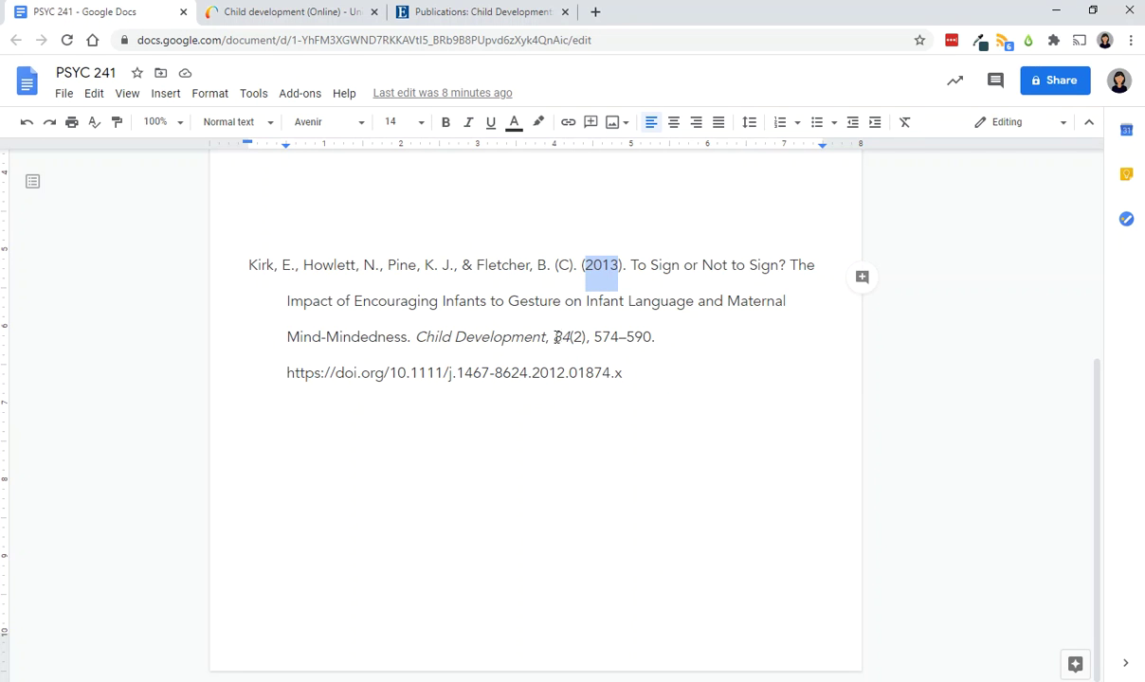
left_click_drag(554, 337, 584, 336)
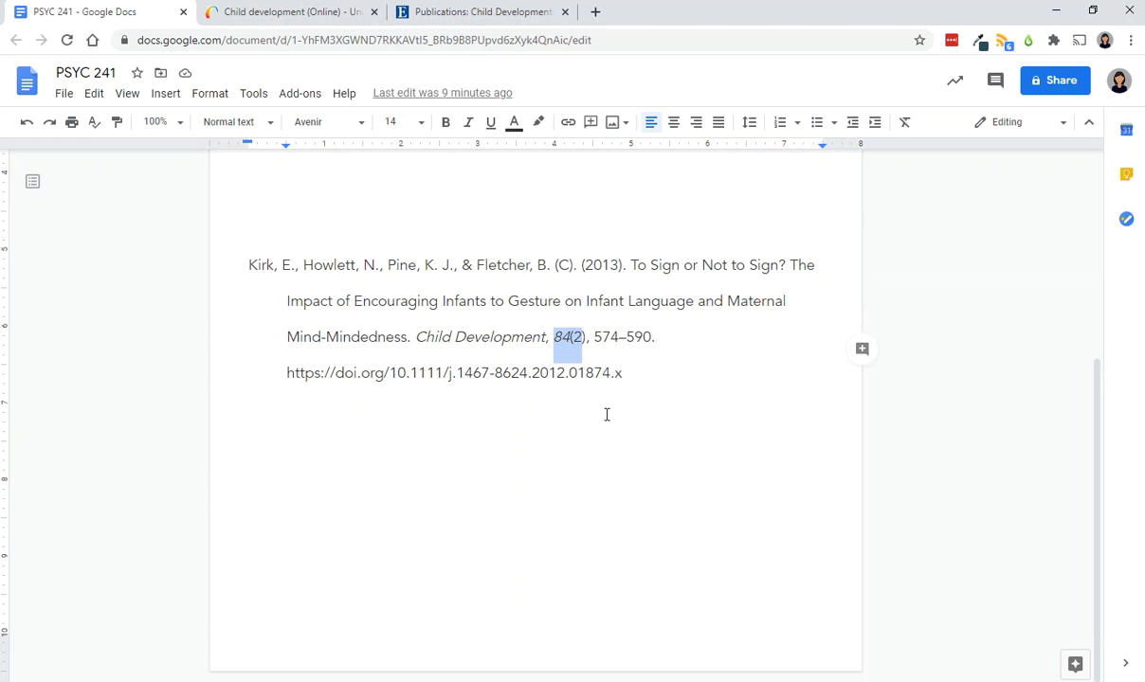
left_click(573, 338)
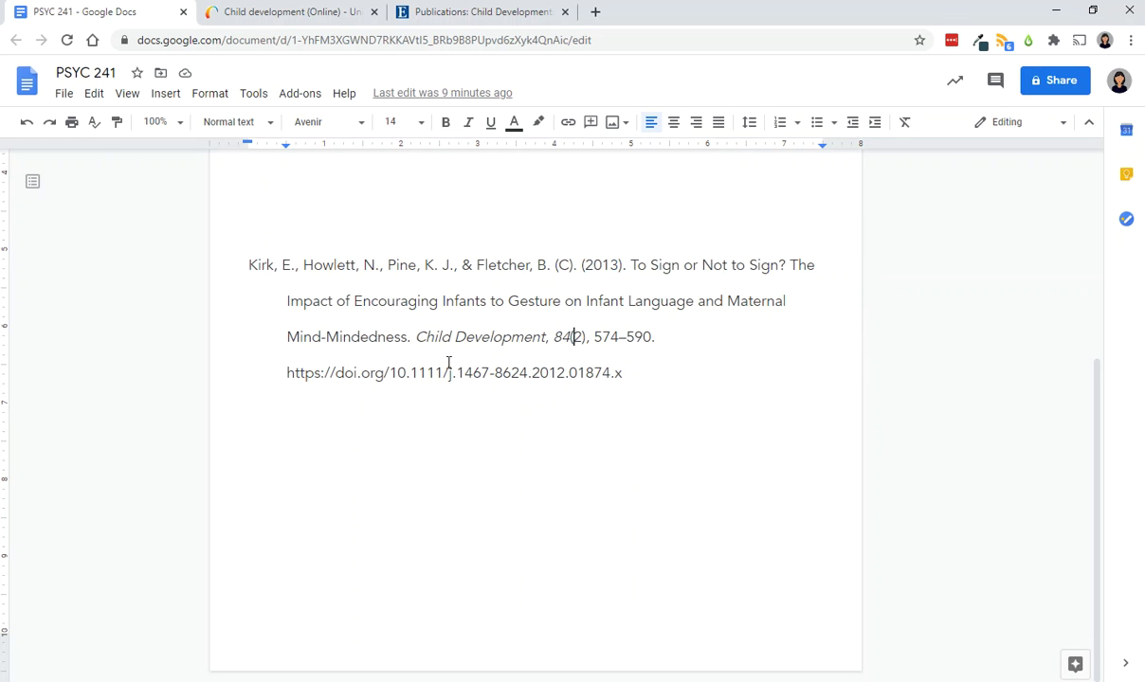
left_click(433, 14)
scroll(824, 454, "down", 2)
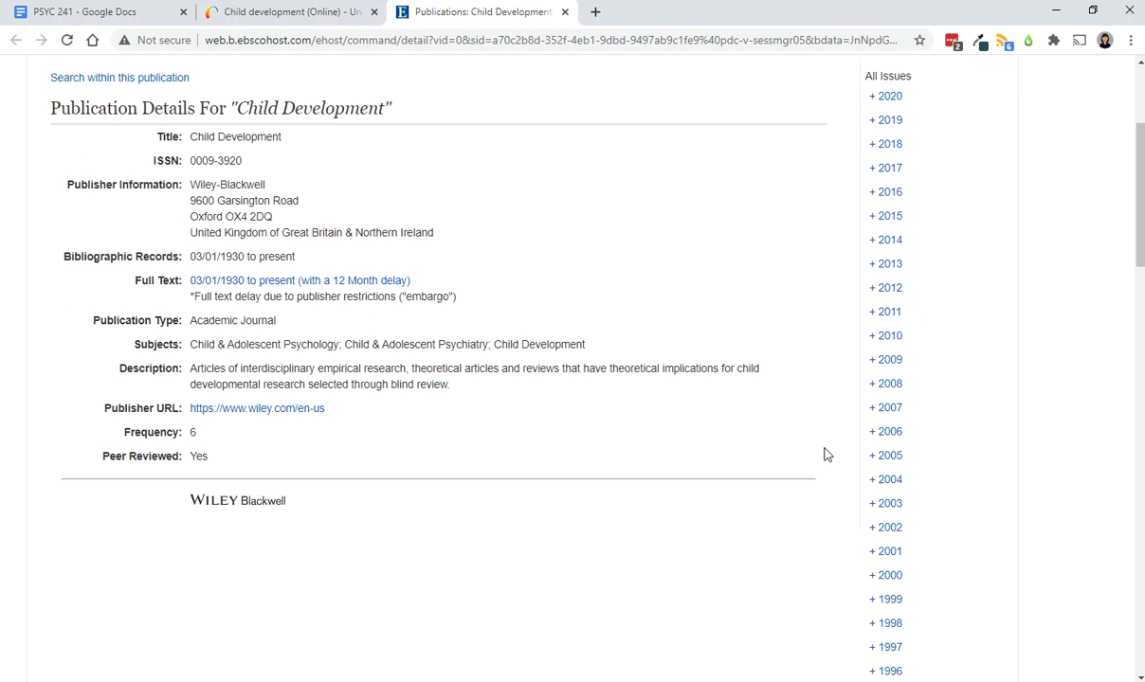
left_click(888, 264)
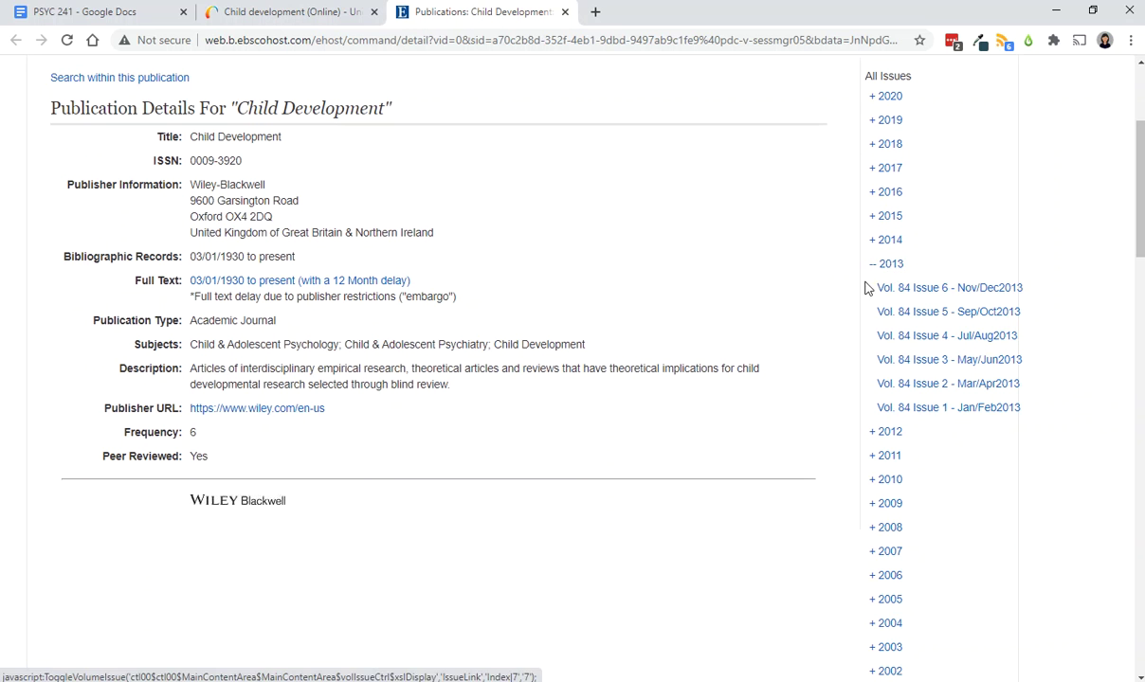
left_click(900, 386)
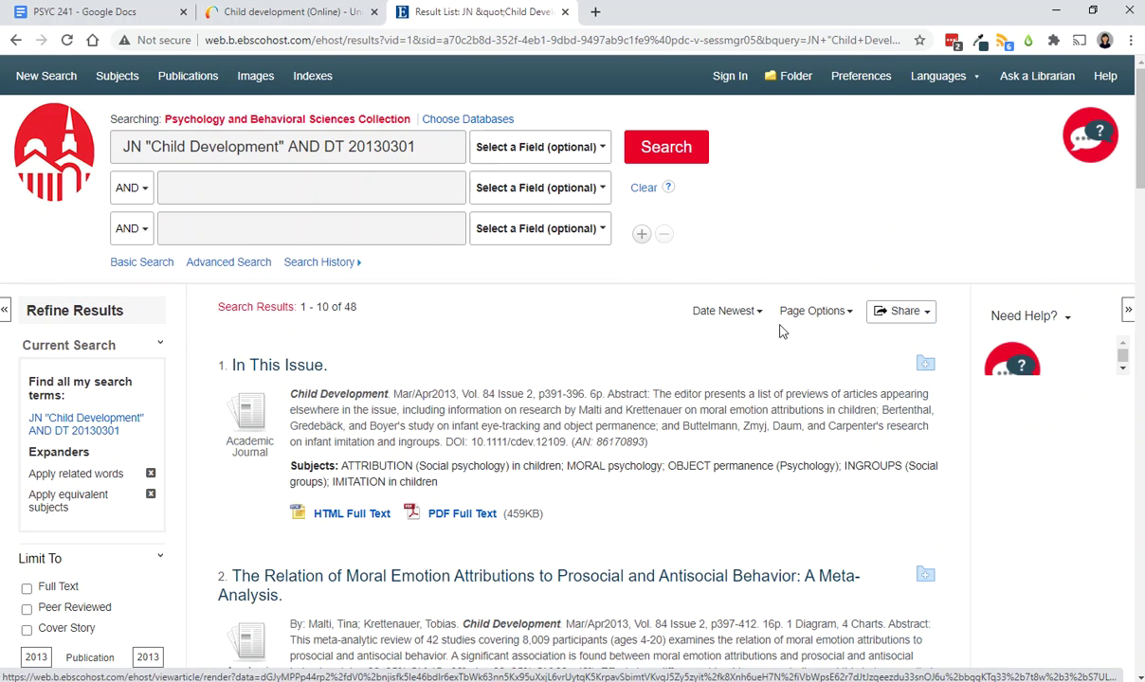
- Increase the number of results per page to list all of the issue's articles on one page
left_click(853, 316)
left_click(818, 601)
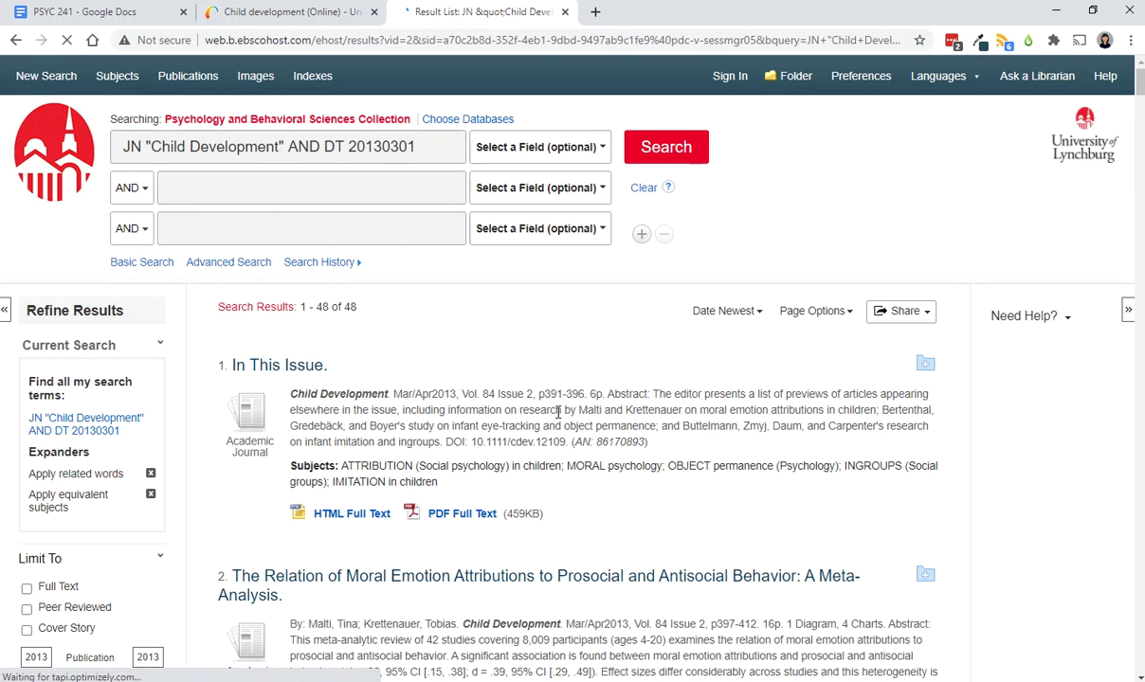
scroll(597, 434, "down", 2)
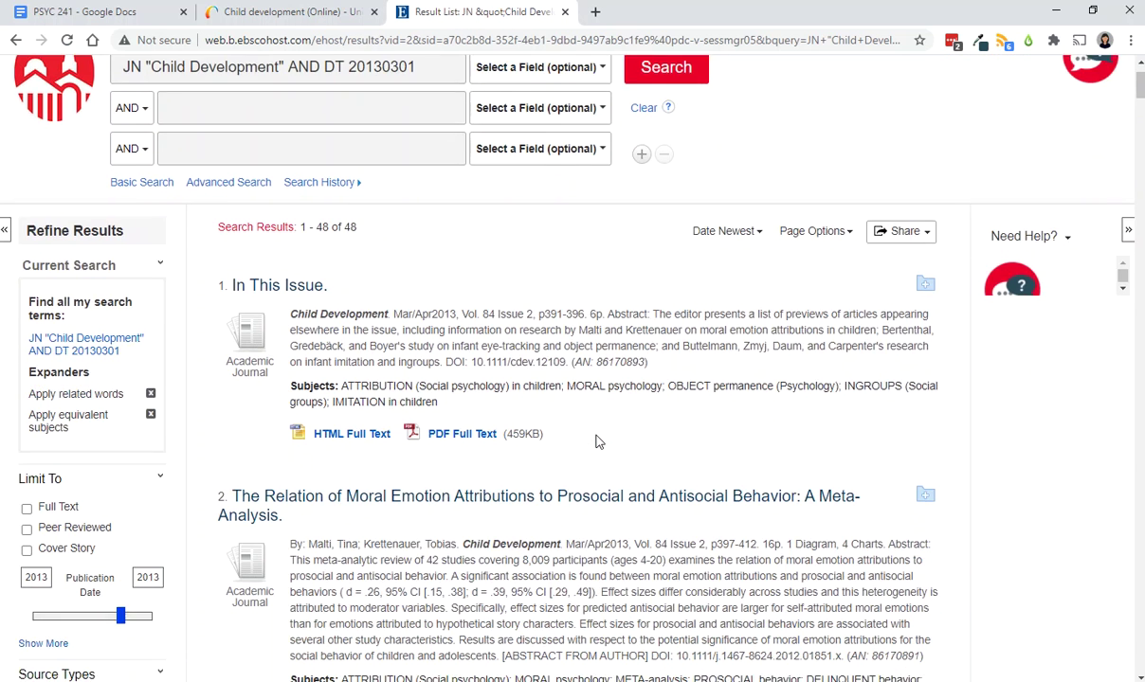
scroll(593, 465, "down", 1)
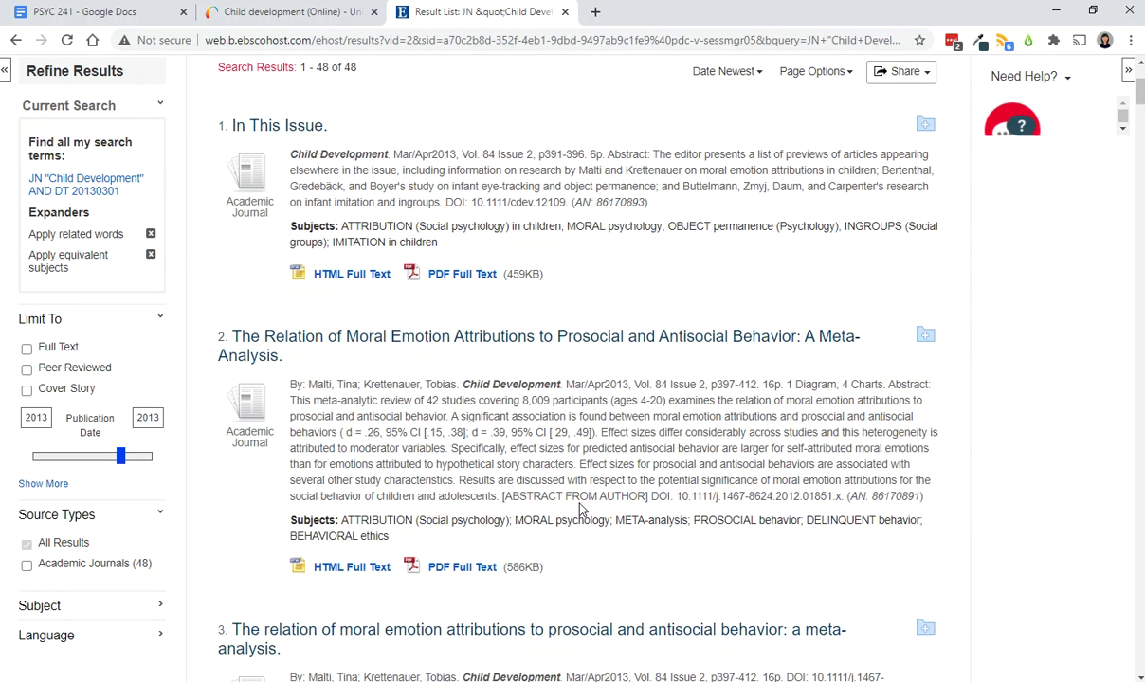
- Copy "To Sign or Not to Sign?" from the citation in the document and find that text on the EBSCOhost results page
left_click(100, 12)
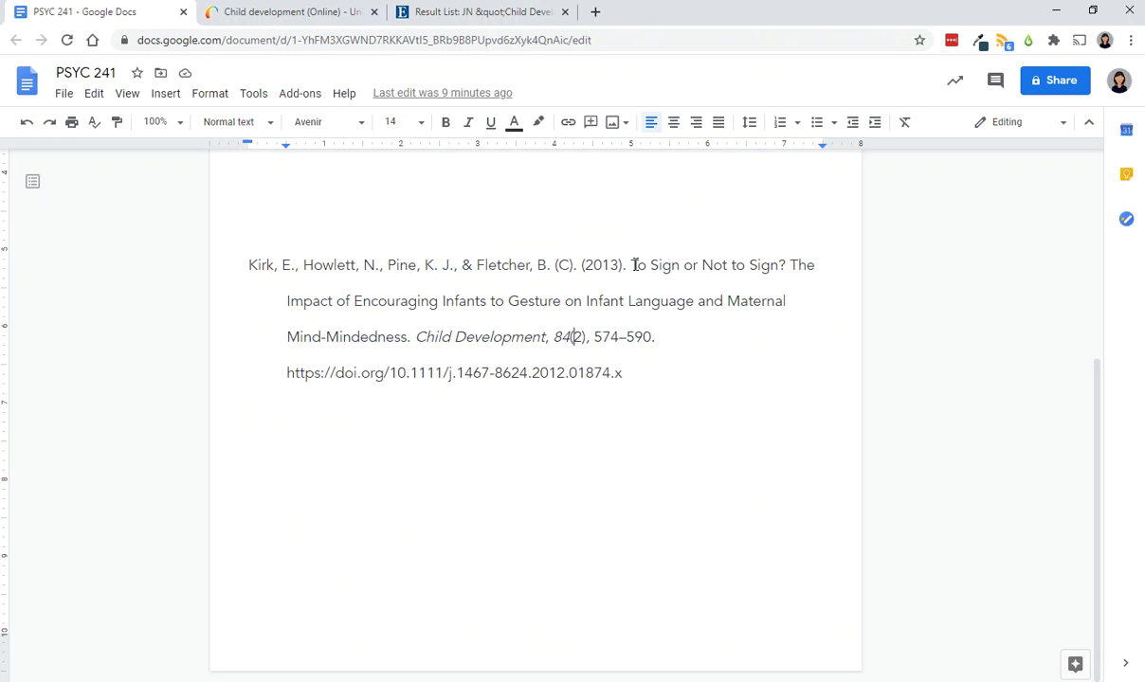
left_click_drag(631, 265, 786, 267)
key("ctrl+c")
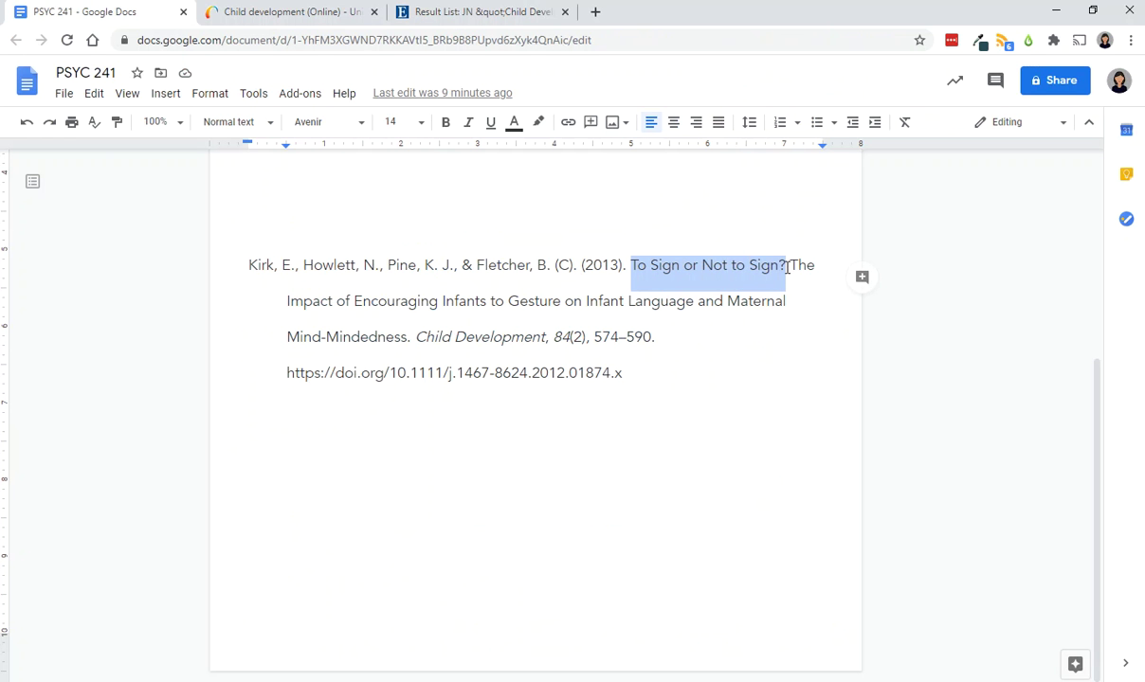
left_click(473, 10)
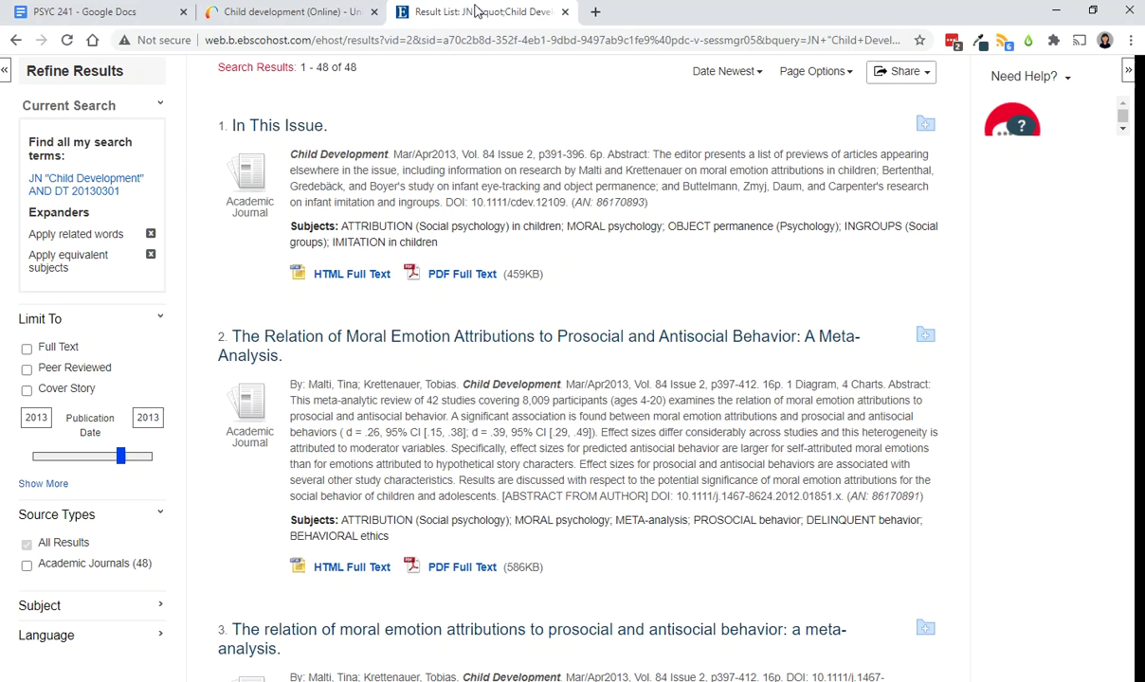
key("ctrl+f")
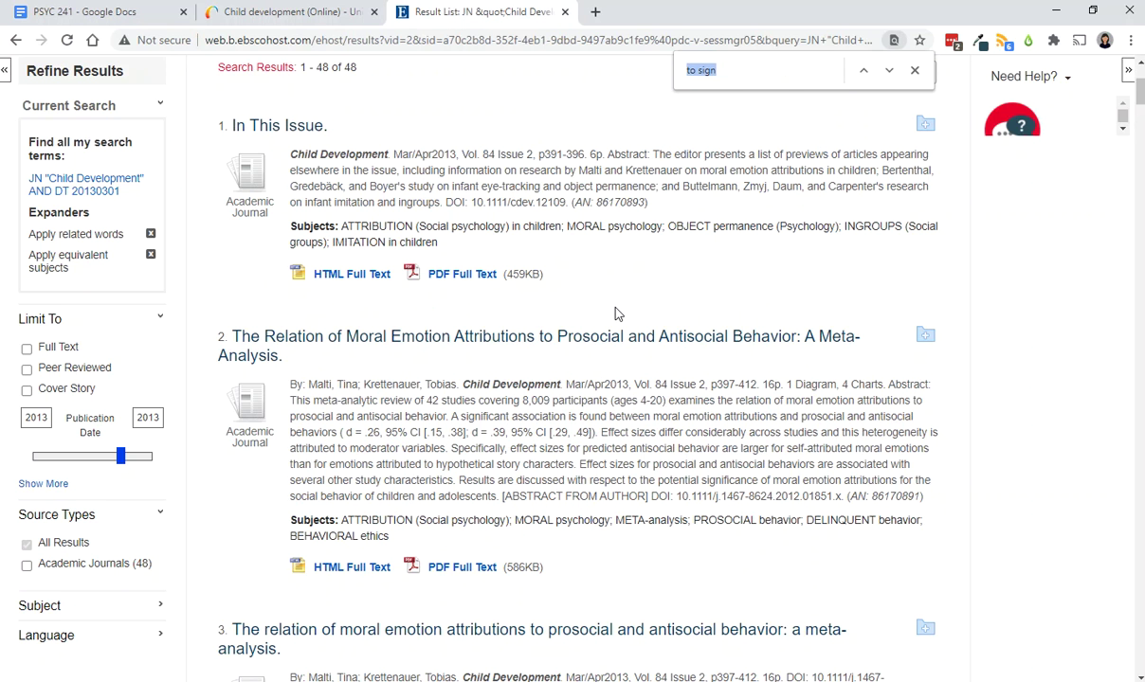
key("ctrl+v")
scroll(597, 284, "down", 3)
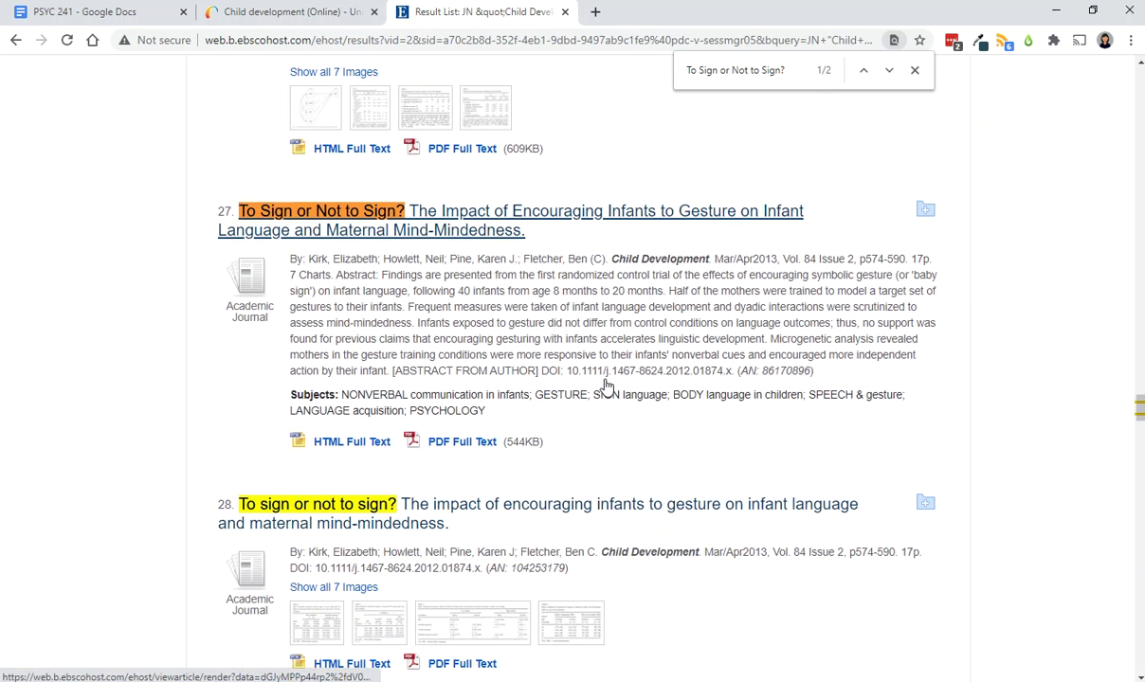
- Open the first matching article's detailed record and review its source details, abstract and full-text options
left_click(581, 220)
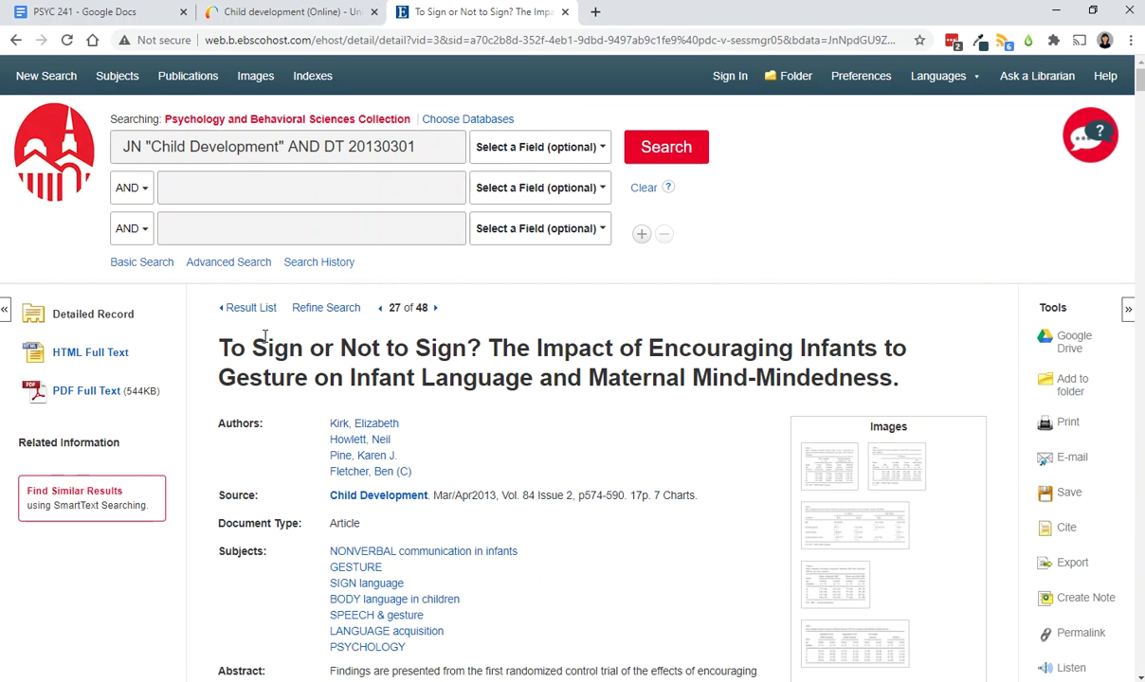
scroll(555, 412, "down", 1)
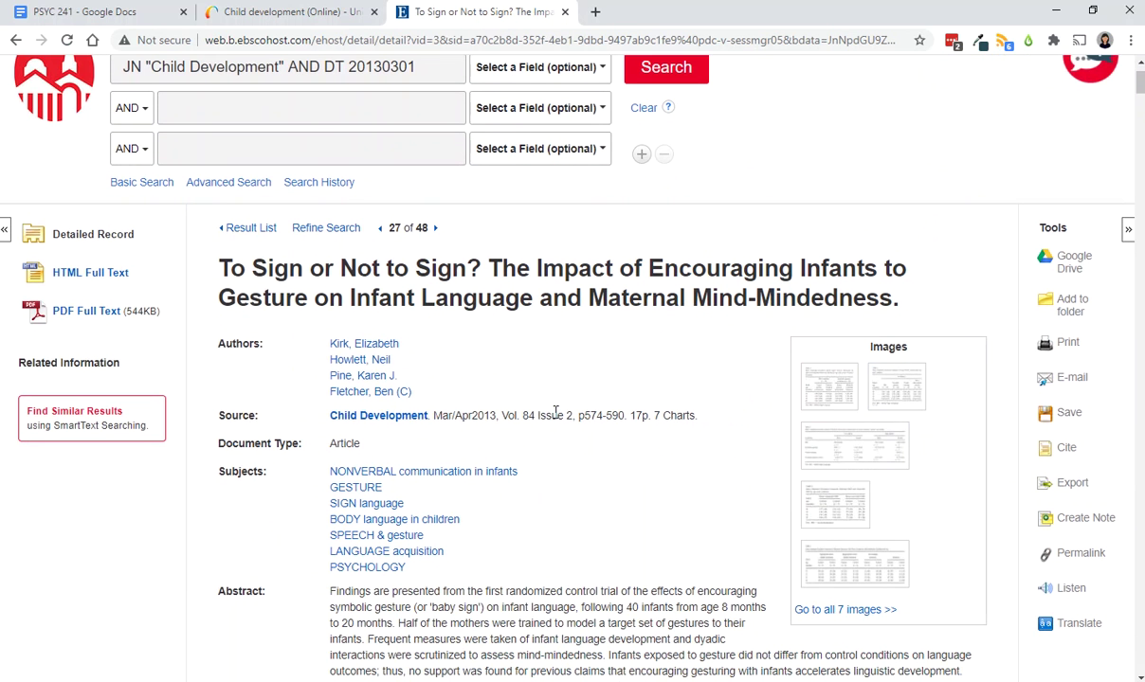
scroll(555, 412, "down", 3)
scroll(555, 412, "up", 3)
scroll(555, 414, "up", 1)
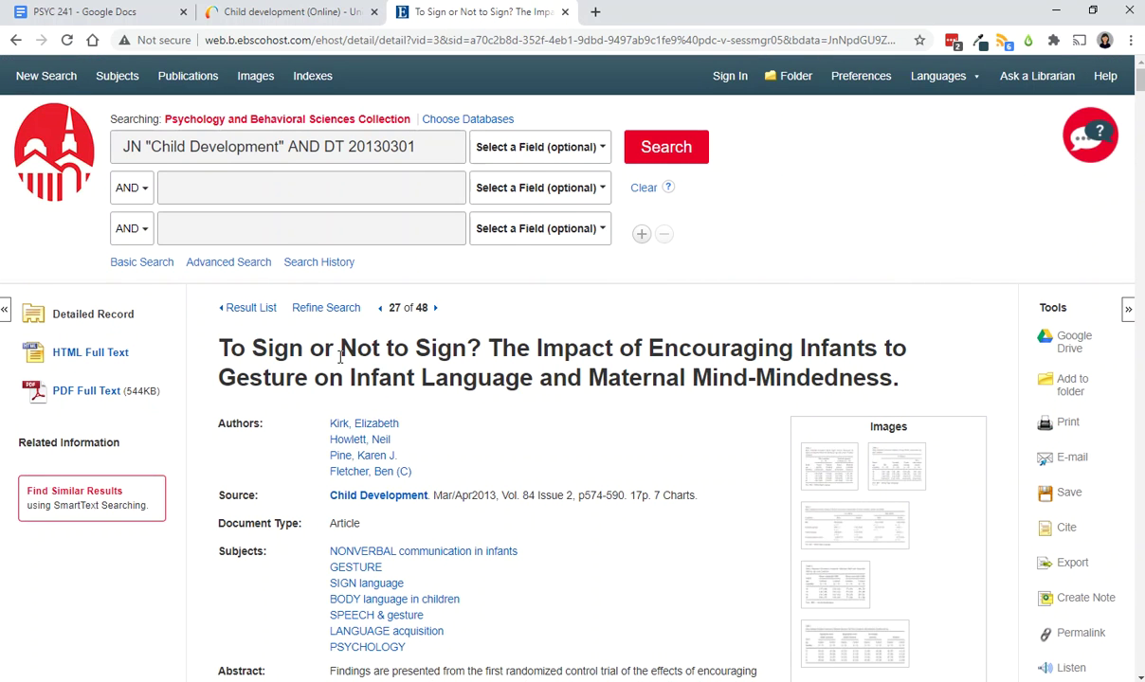
scroll(339, 357, "down", 1)
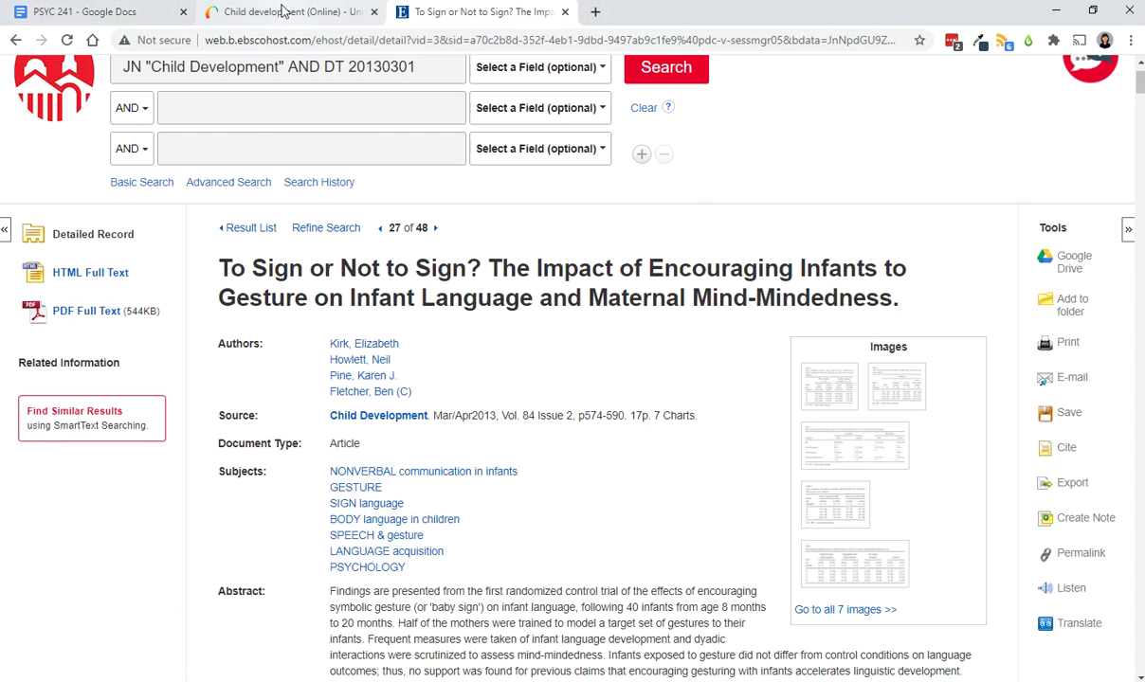
- Open the library homepage in a new browser tab and go to the Interlibrary Loan service
left_click(596, 13)
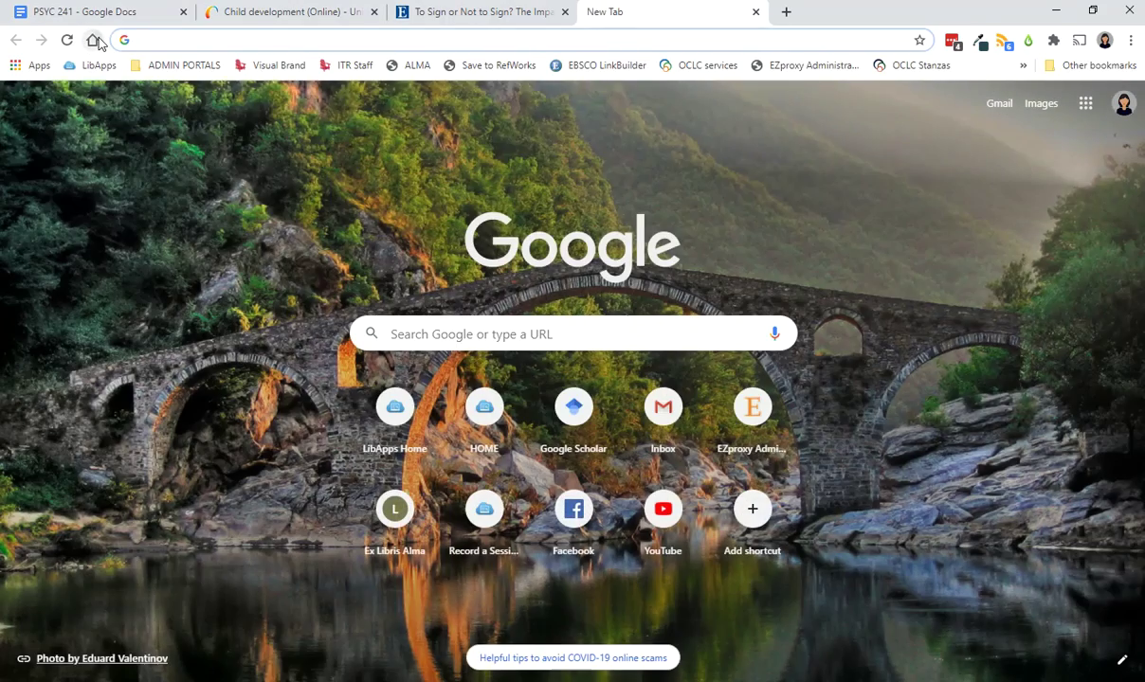
left_click(91, 39)
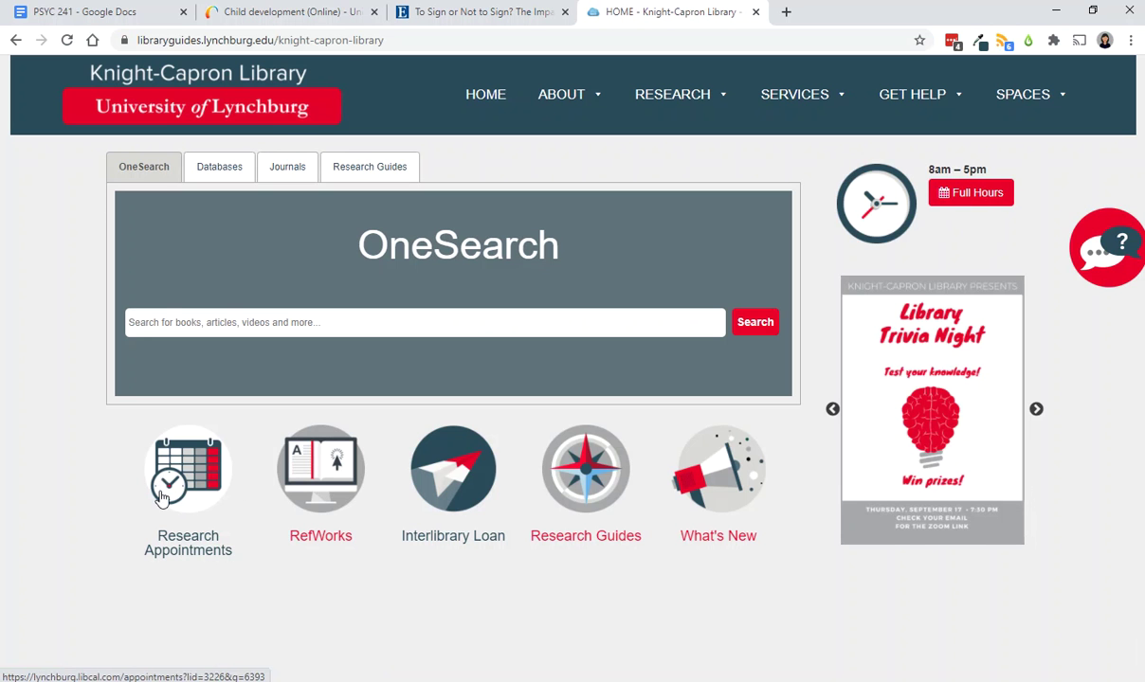
left_click(450, 483)
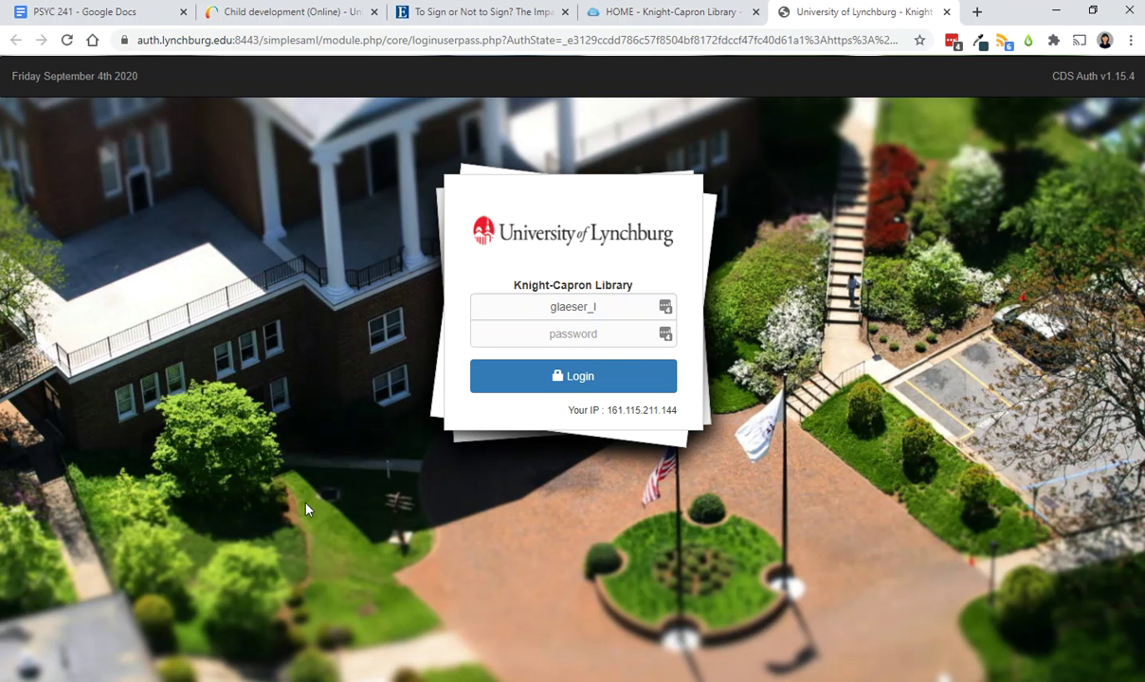
- Log in to the Knight-Capron Library interlibrary loan account by entering the account password
left_click(613, 337)
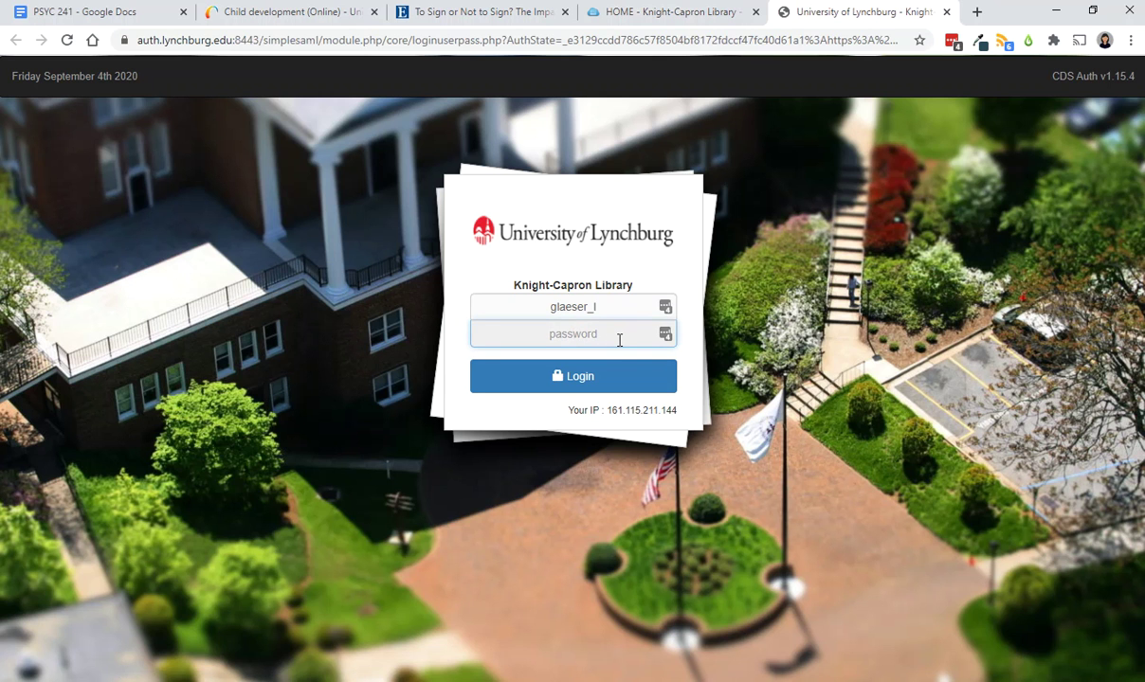
type("••")
key("Return")
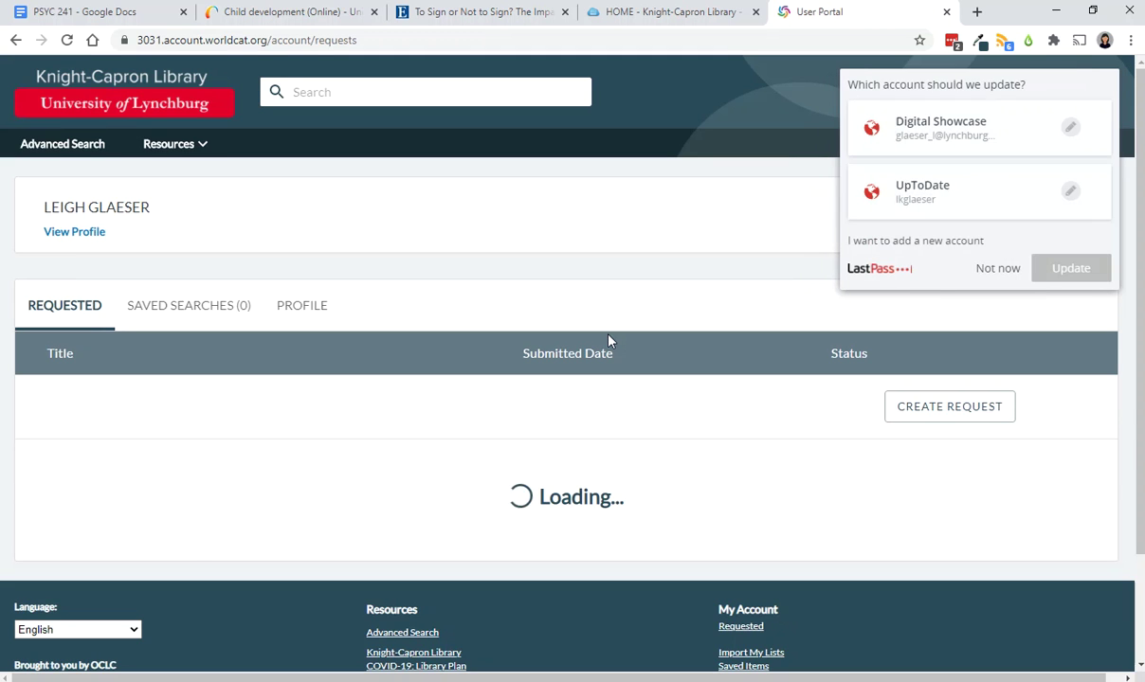
- Dismiss the password manager's account update prompt and look over the existing interlibrary loan requests
left_click(976, 272)
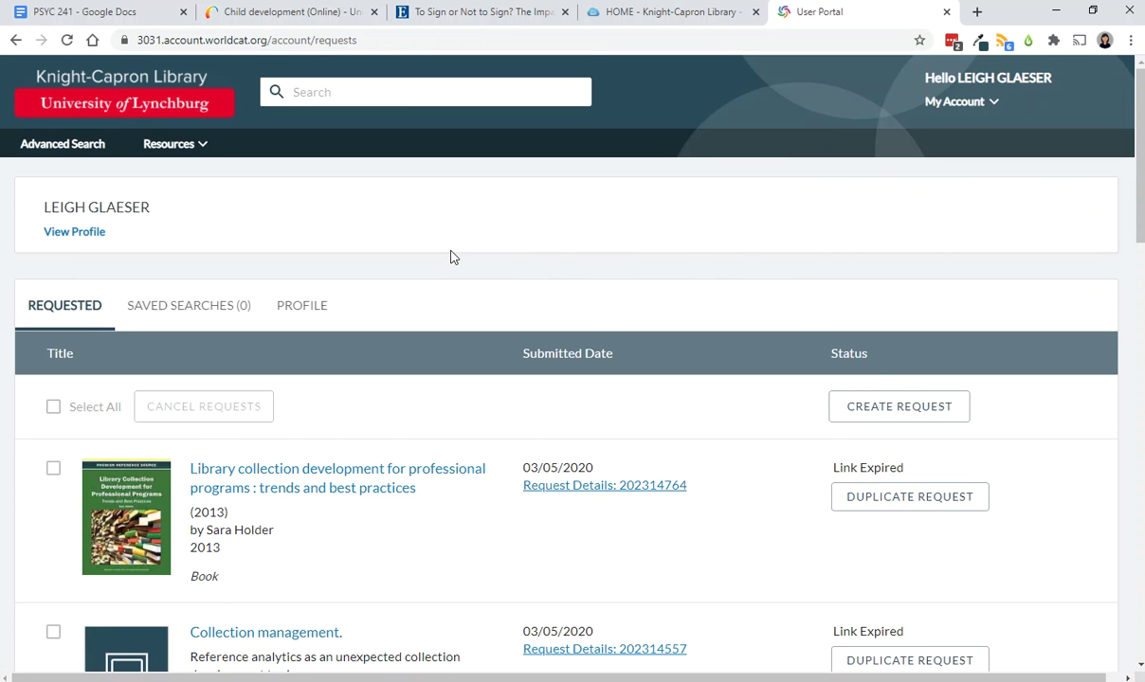
scroll(431, 268, "down", 1)
scroll(431, 268, "down", 1)
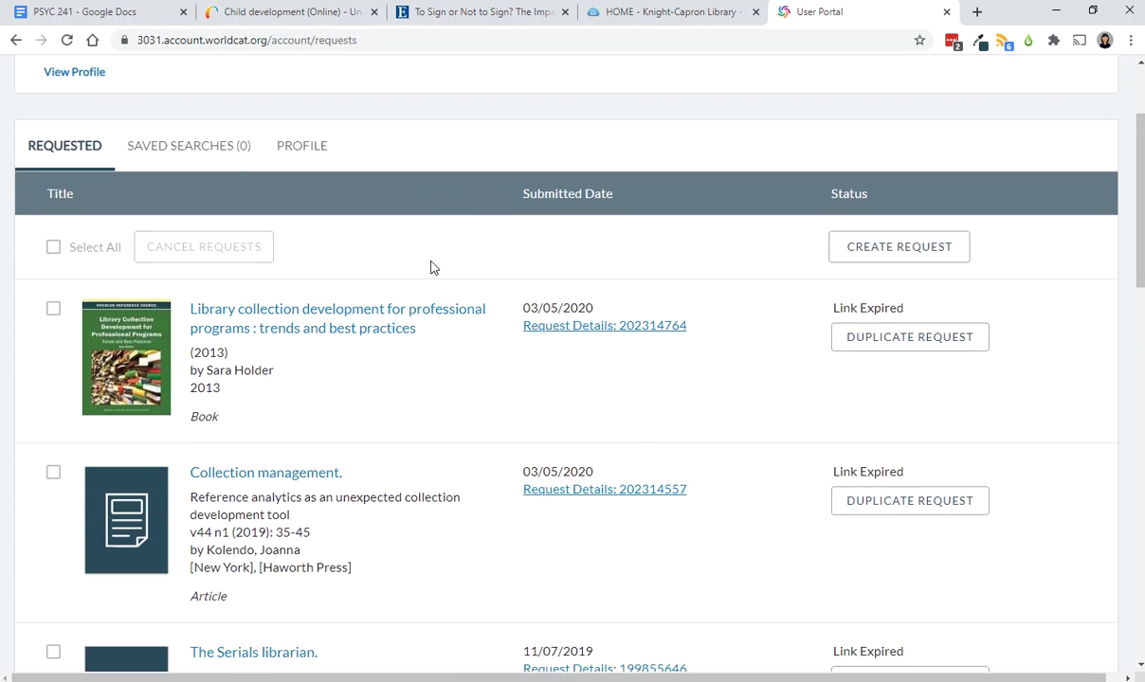
scroll(431, 268, "up", 2)
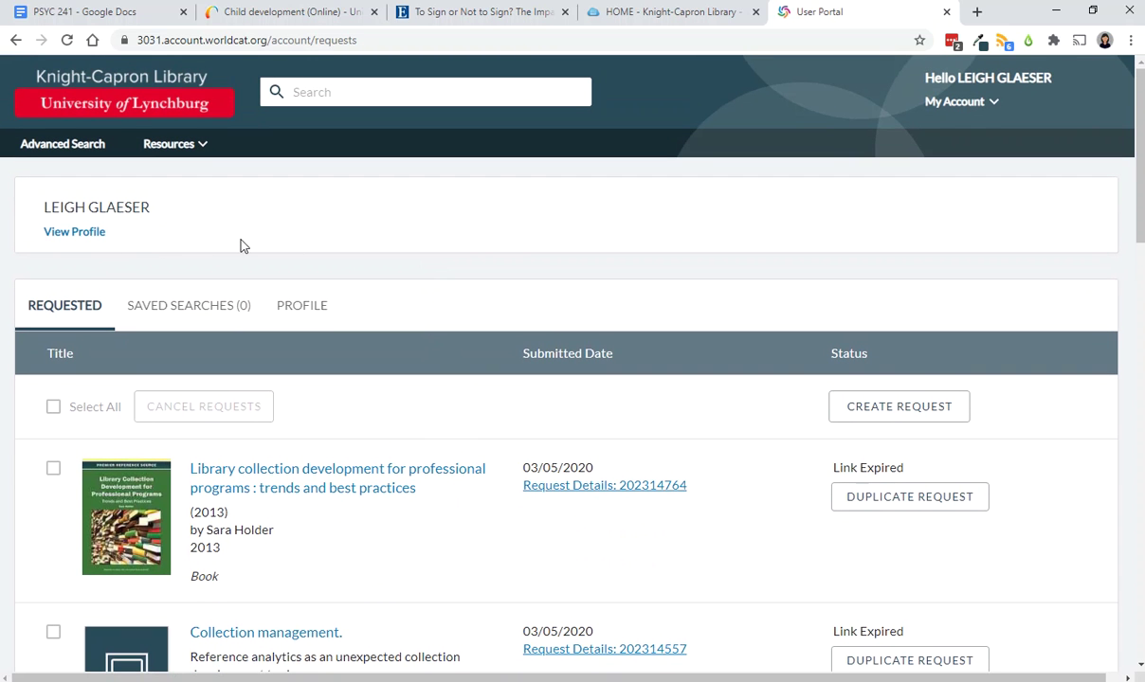
- Create a new interlibrary loan request of type Article and bring up its item details
left_click(929, 405)
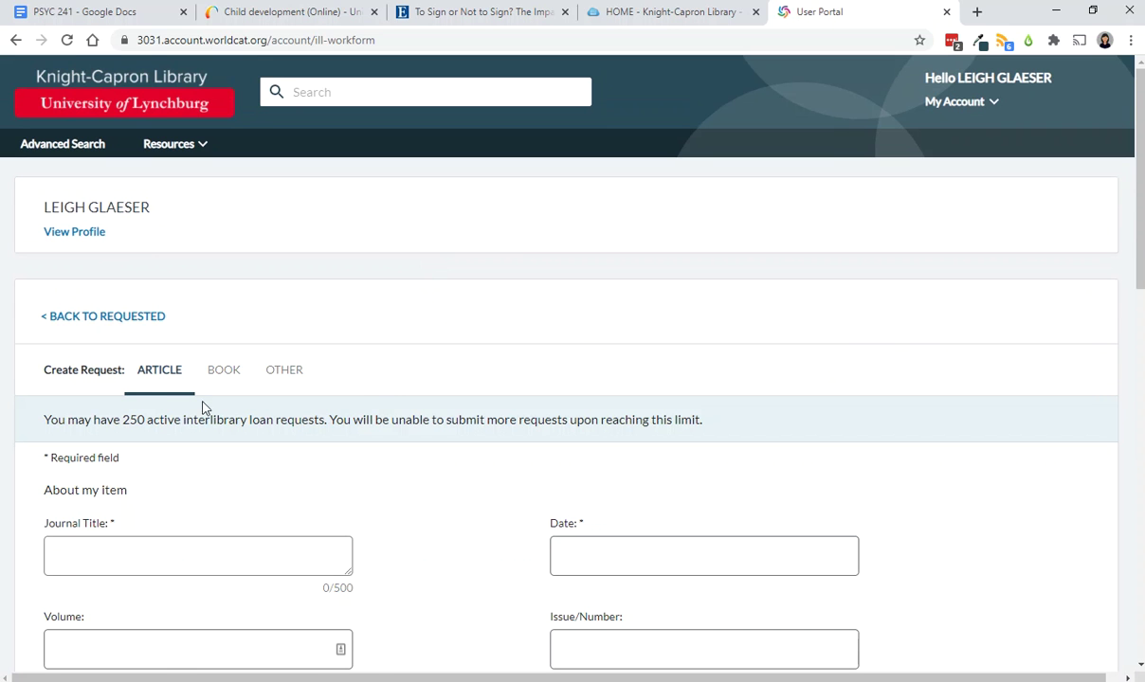
left_click(158, 375)
scroll(429, 496, "down", 2)
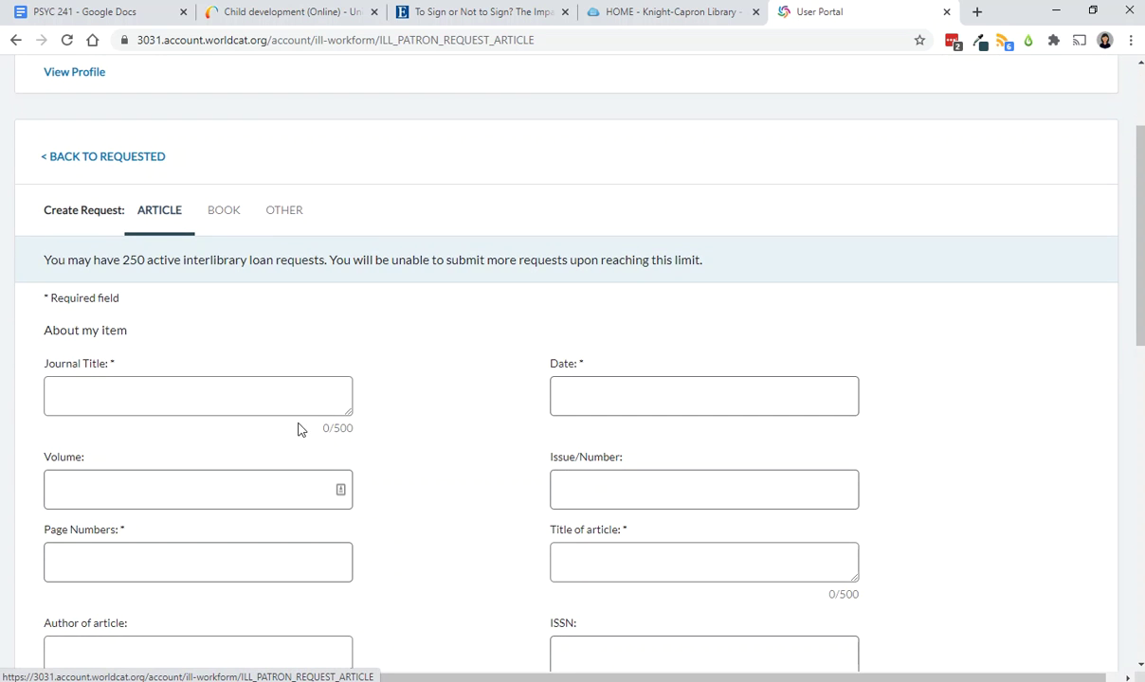
left_click(280, 394)
- Copy the full article title, "To Sign or Not to Sign?" through "Mind-Mindedness", from the document's citation into the request's article title
left_click(123, 13)
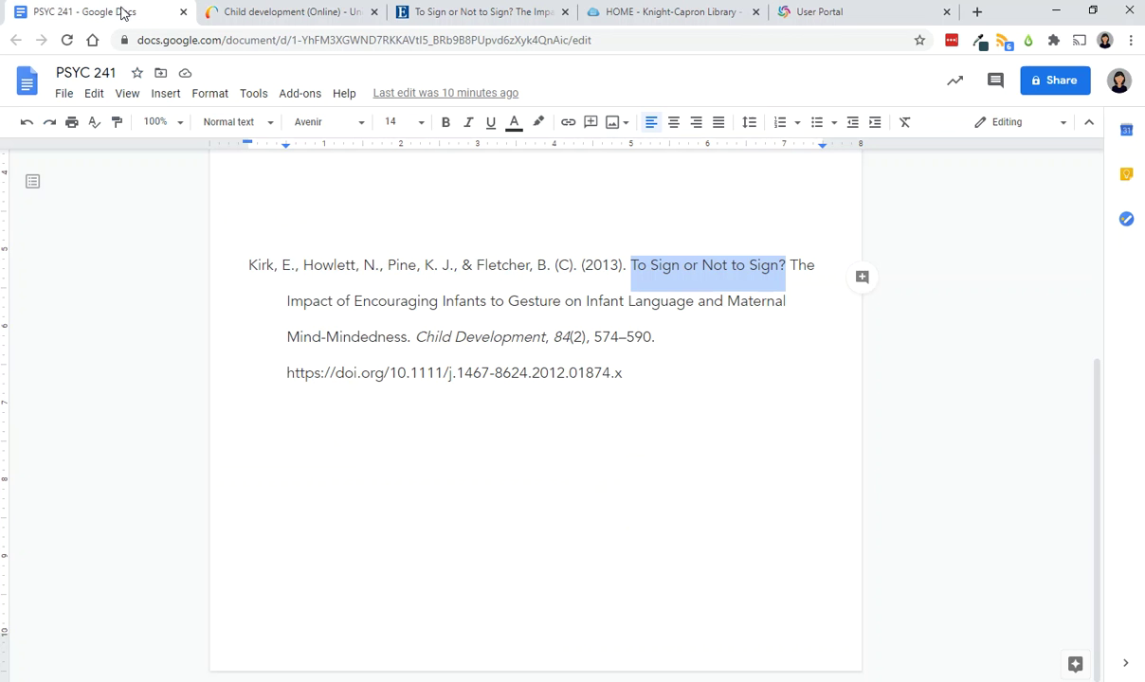
left_click(367, 263)
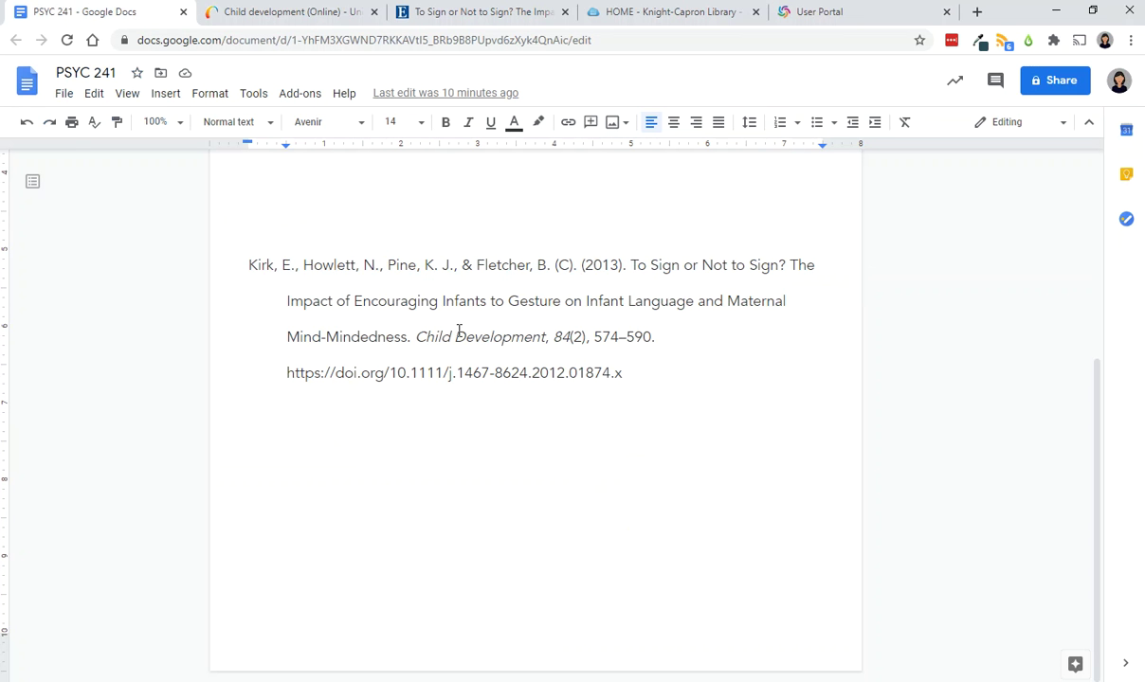
left_click_drag(632, 264, 405, 337)
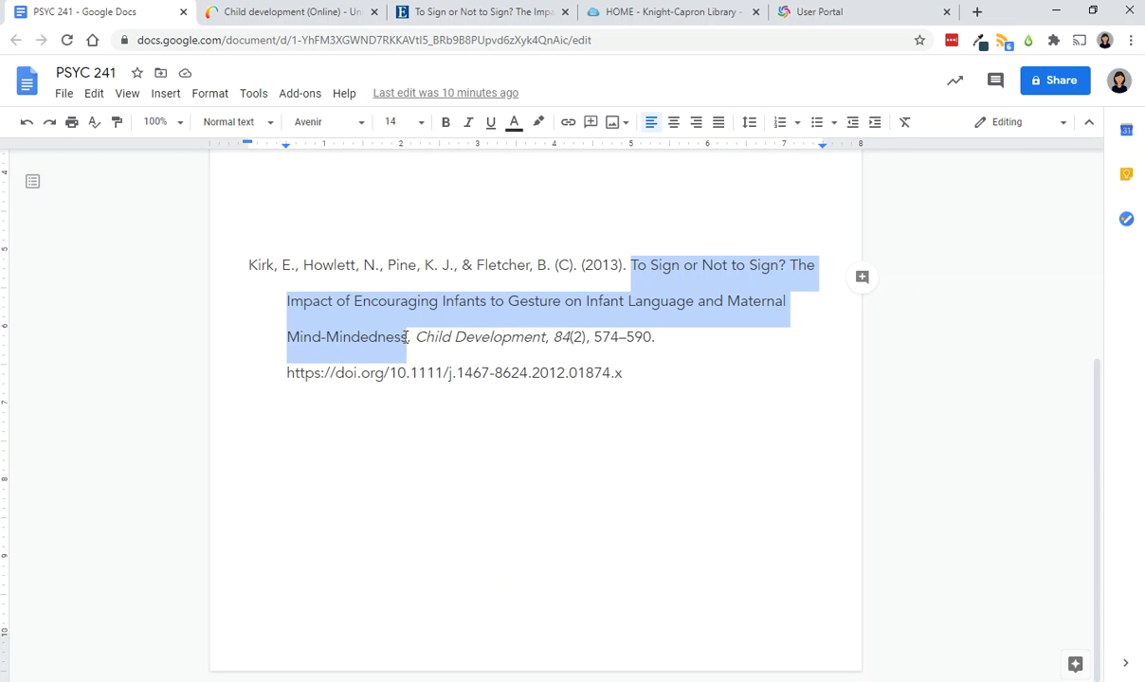
left_click(803, 11)
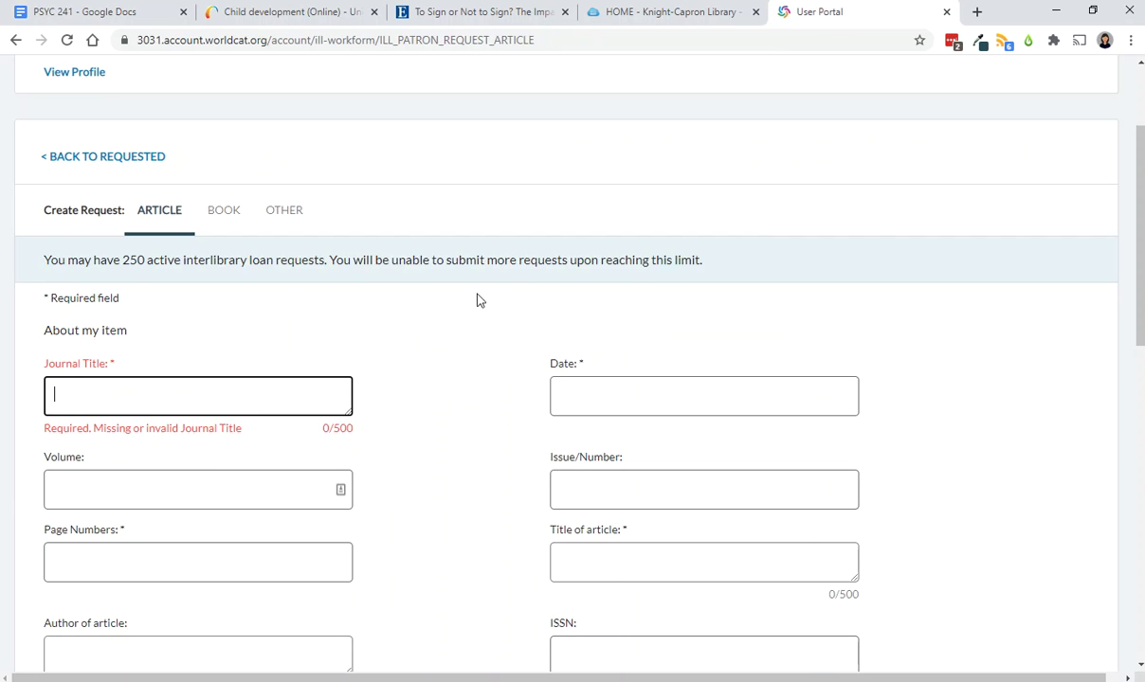
scroll(490, 424, "down", 1)
left_click(616, 482)
type("To Sign or Not to Sign? The Impact of Encouraging Infants to Sign on Infant Language and Maternal Mind-Mindedness")
- Copy the journal name "Child Development" from the citation in the document into the request's journal title
left_click(174, 316)
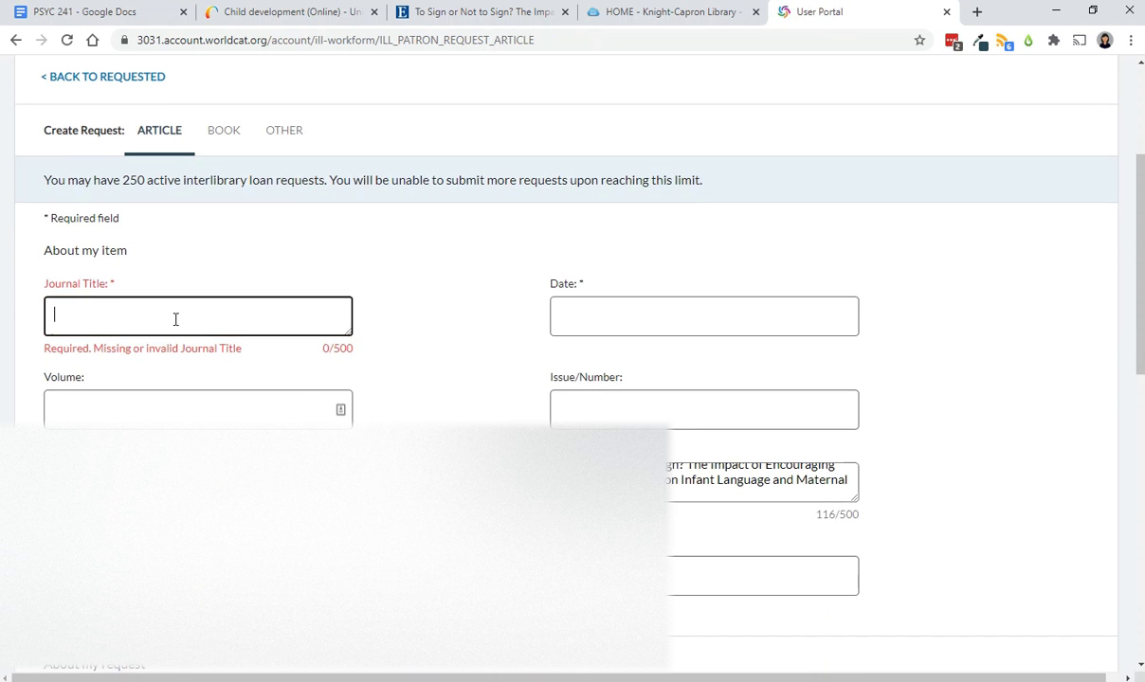
left_click(133, 11)
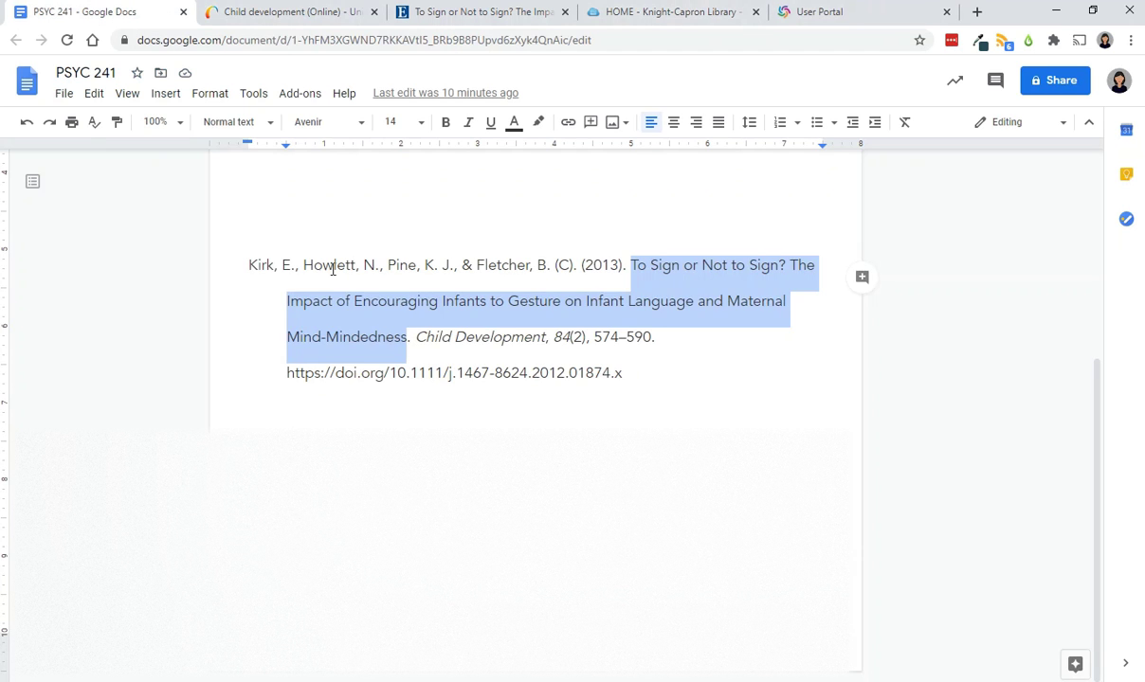
left_click(417, 337)
left_click_drag(533, 349, 547, 343)
key("ctrl+c")
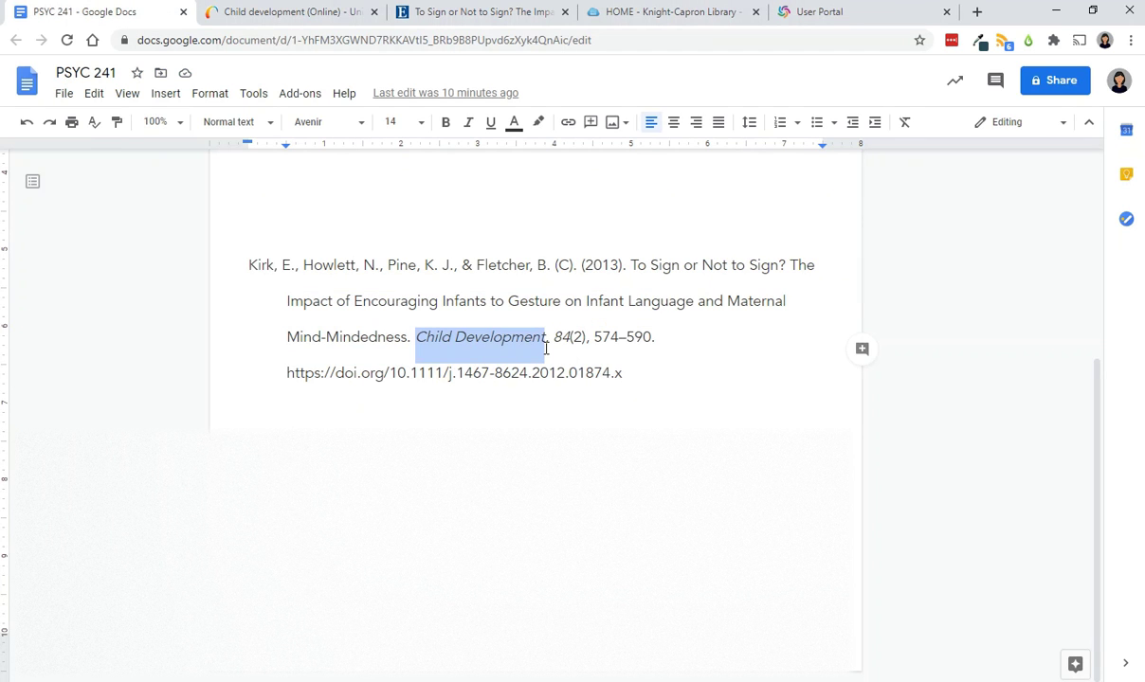
left_click(809, 12)
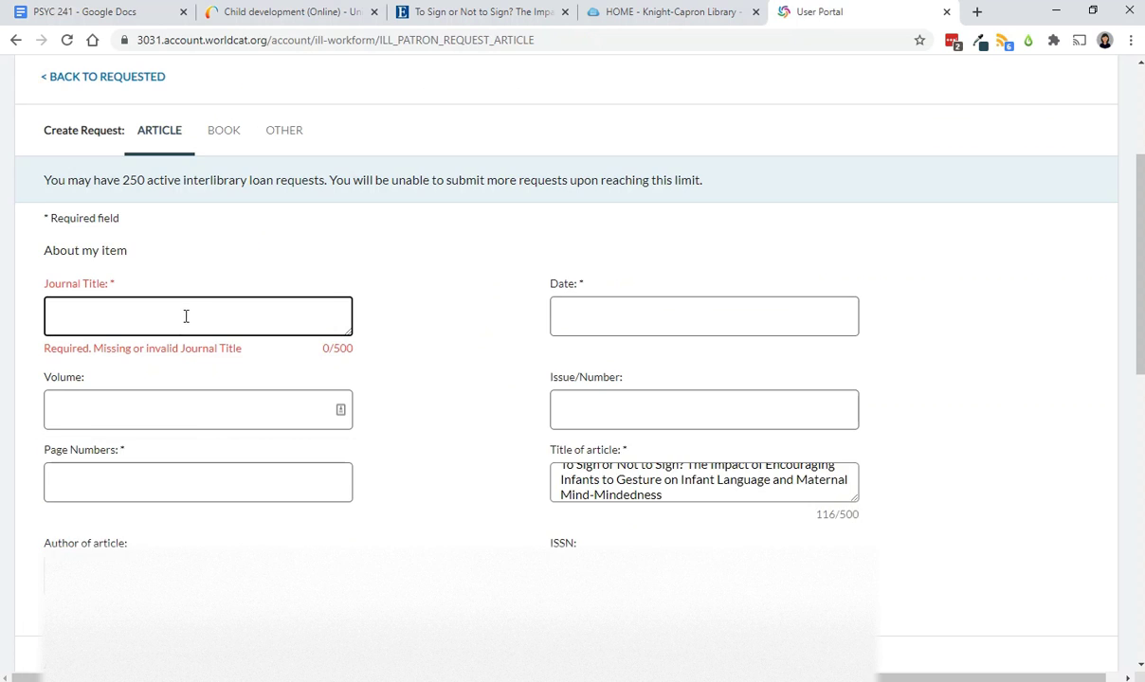
key("ctrl+v")
- Set the request's date to 2013 and its issue number to 84(2)
left_click(620, 326)
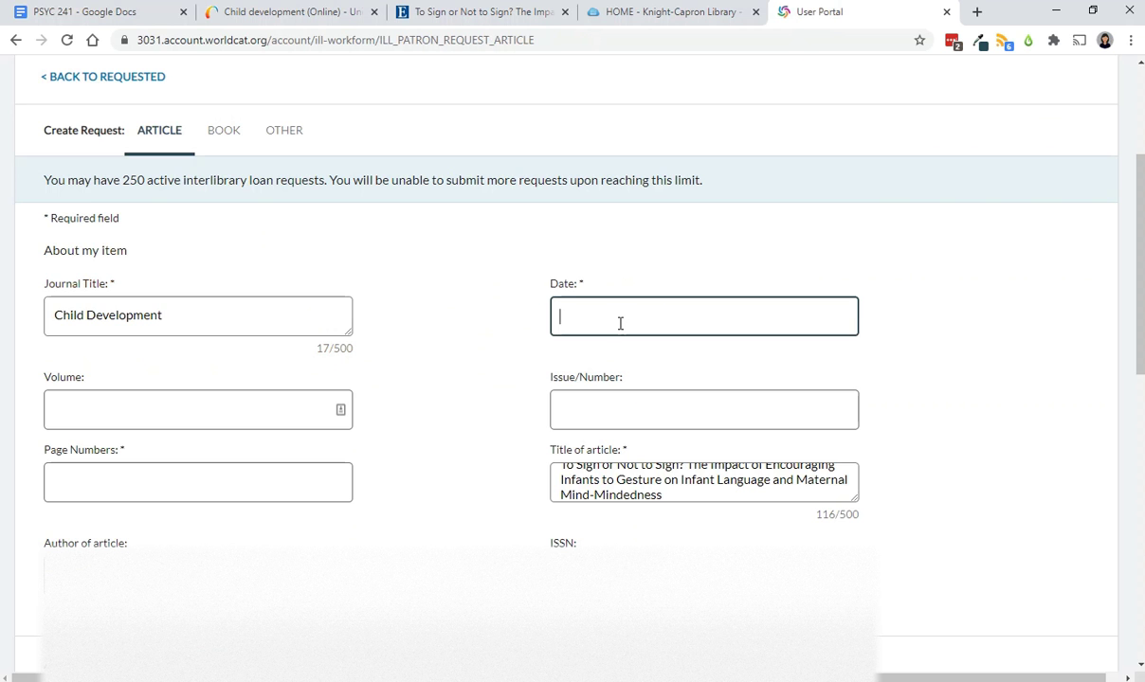
type("2013")
left_click(631, 405)
type("82(")
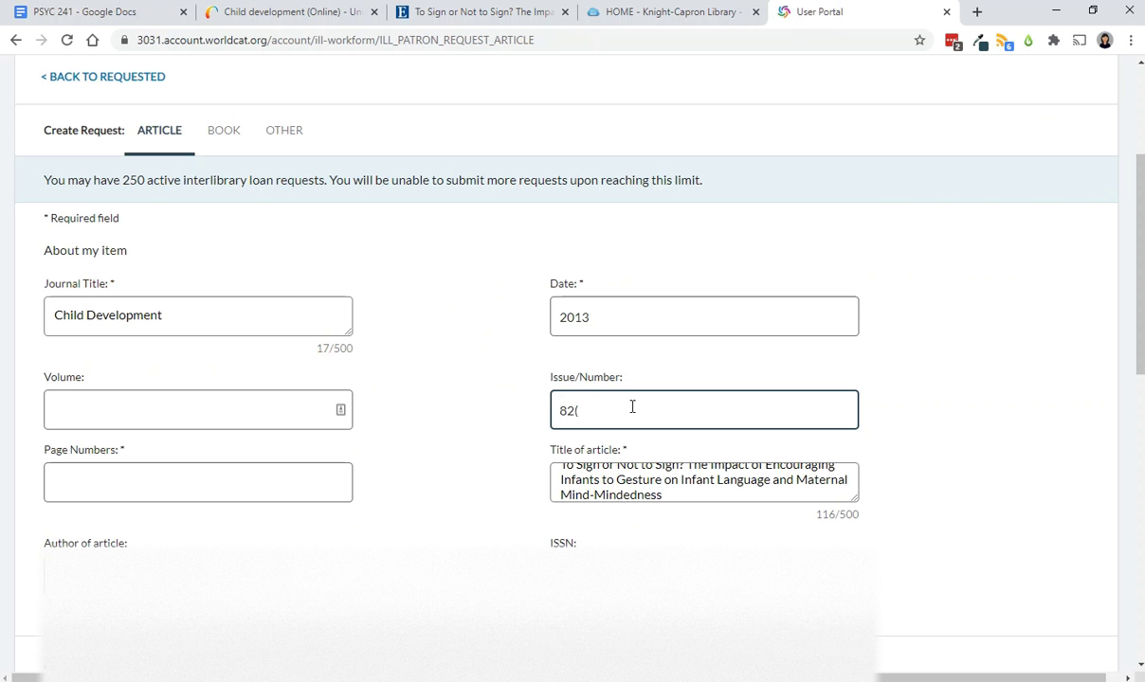
key("BackSpace")
key("BackSpace")
type("4(2)")
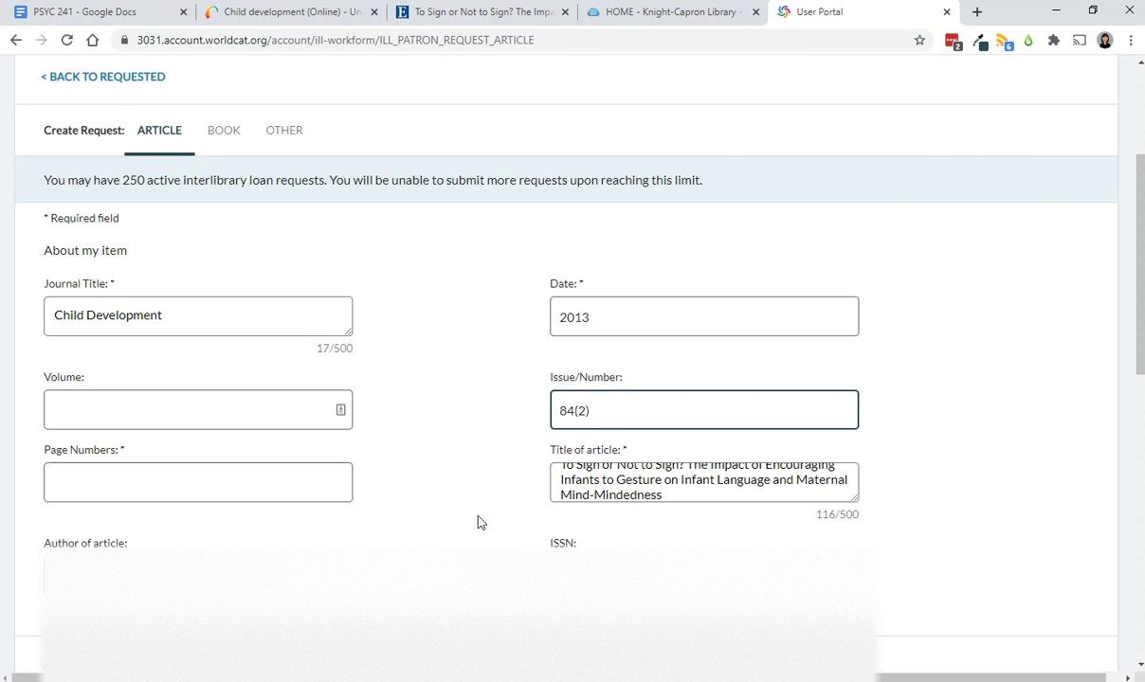
- Review the rest of the request form down to its submission options, and return to the citation in the document
scroll(509, 485, "down", 6)
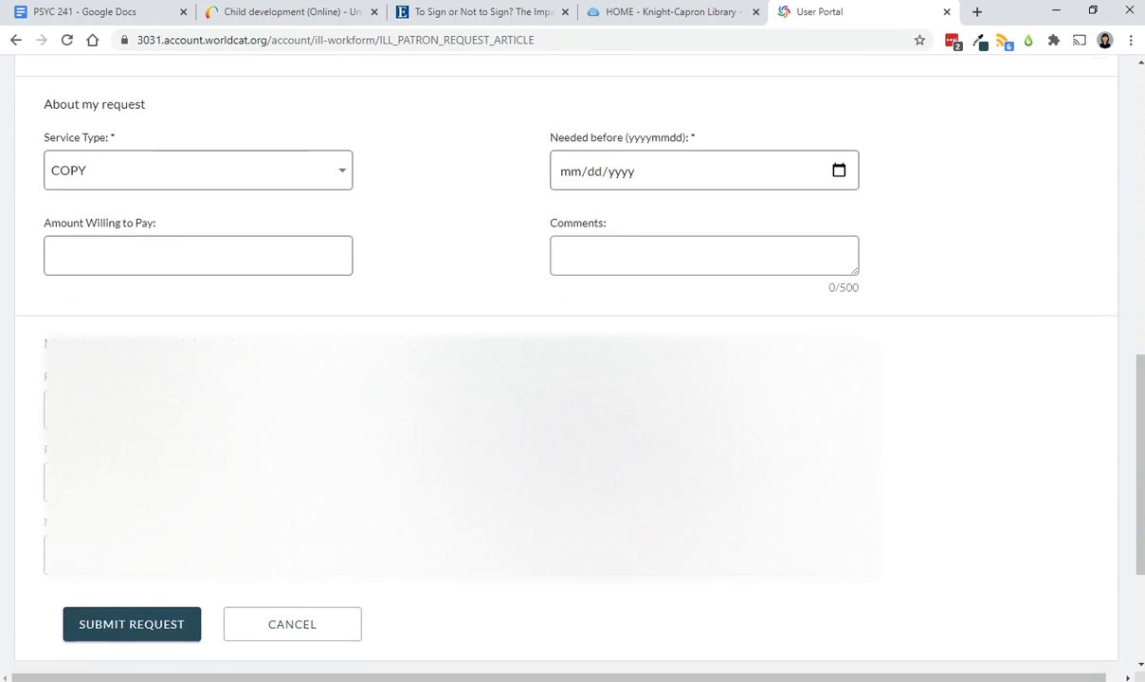
scroll(173, 490, "down", 2)
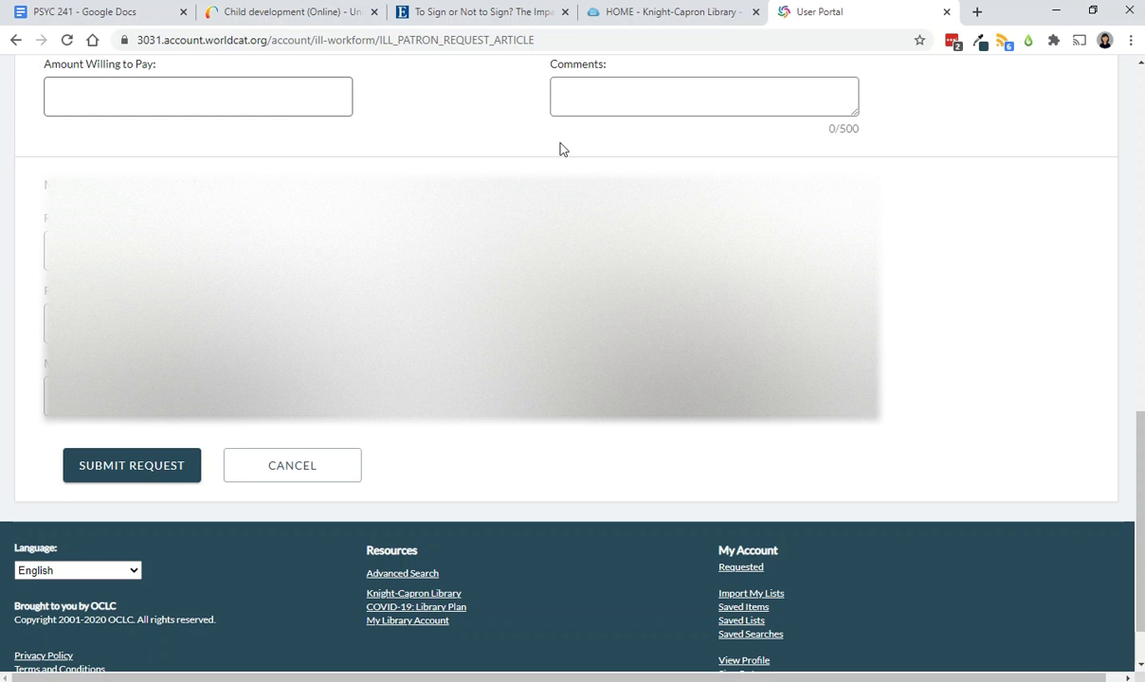
scroll(959, 299, "up", 14)
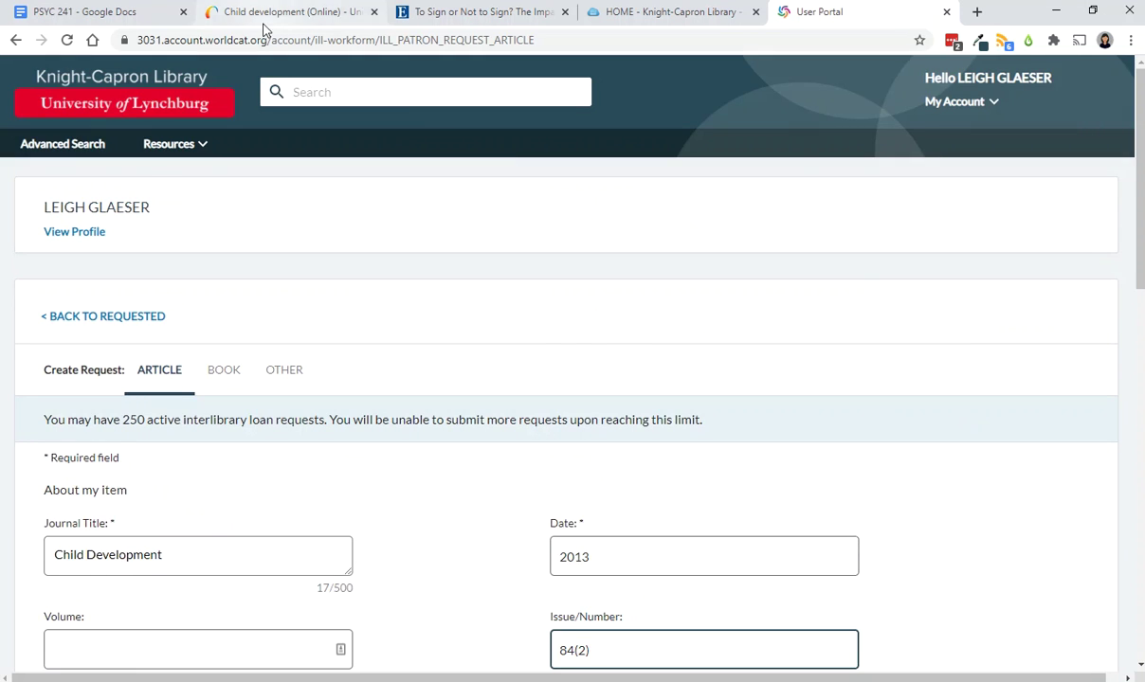
left_click(158, 19)
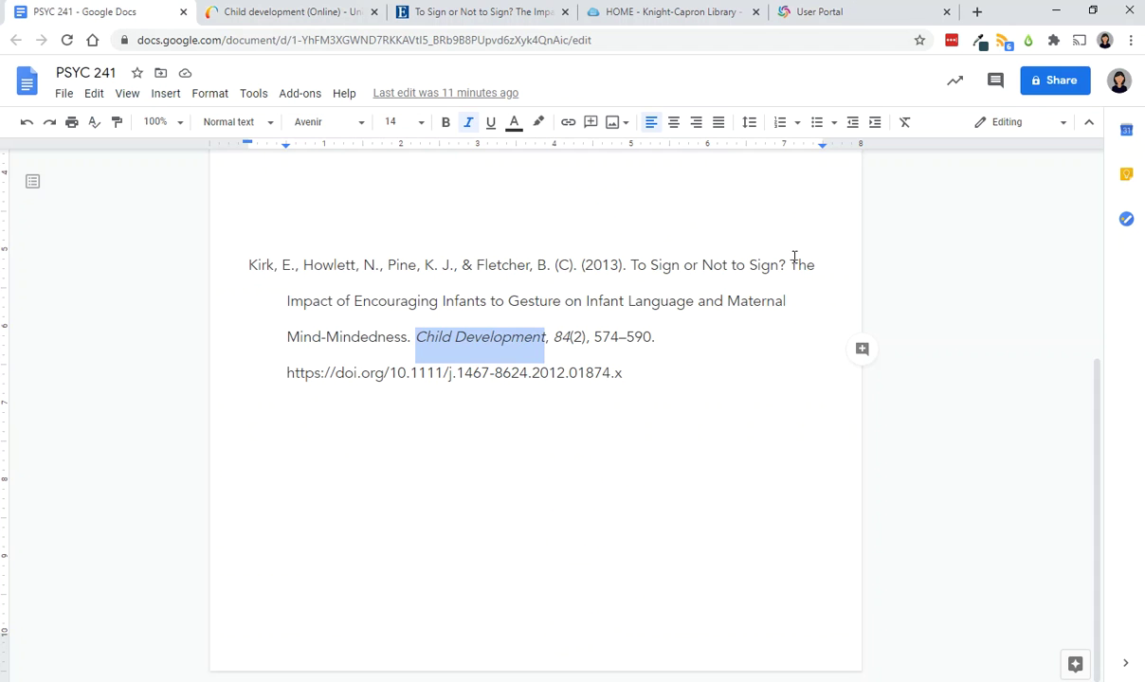
left_click(718, 366)
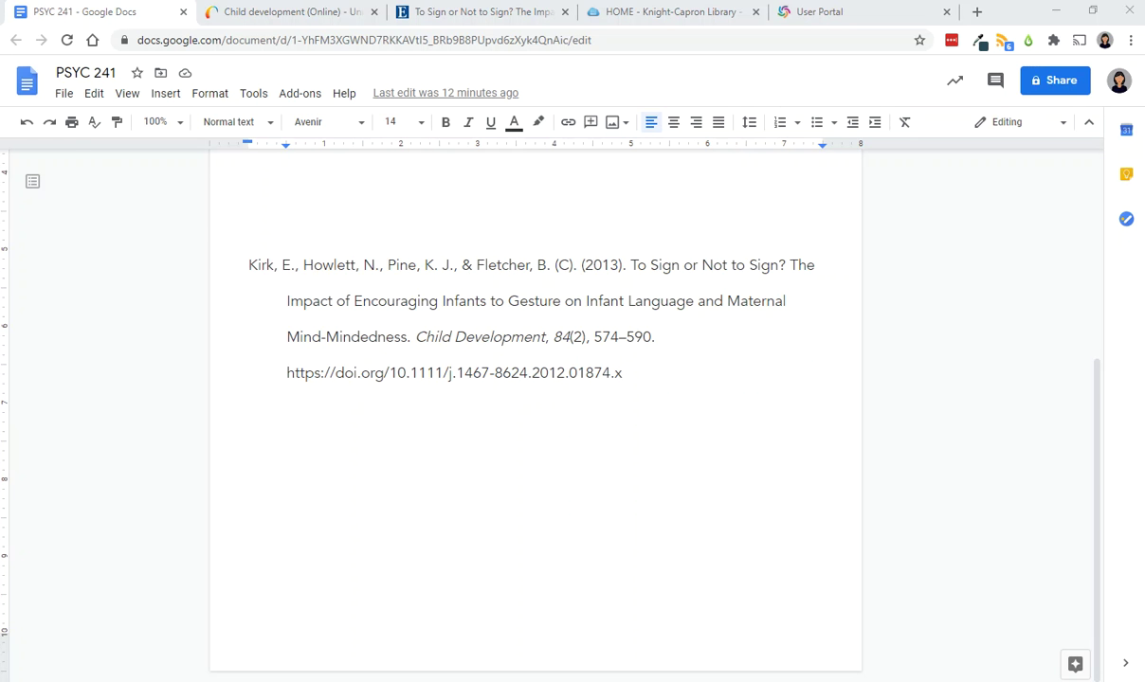
- Switch to the library homepage and open the Library Chat for help
left_click(668, 13)
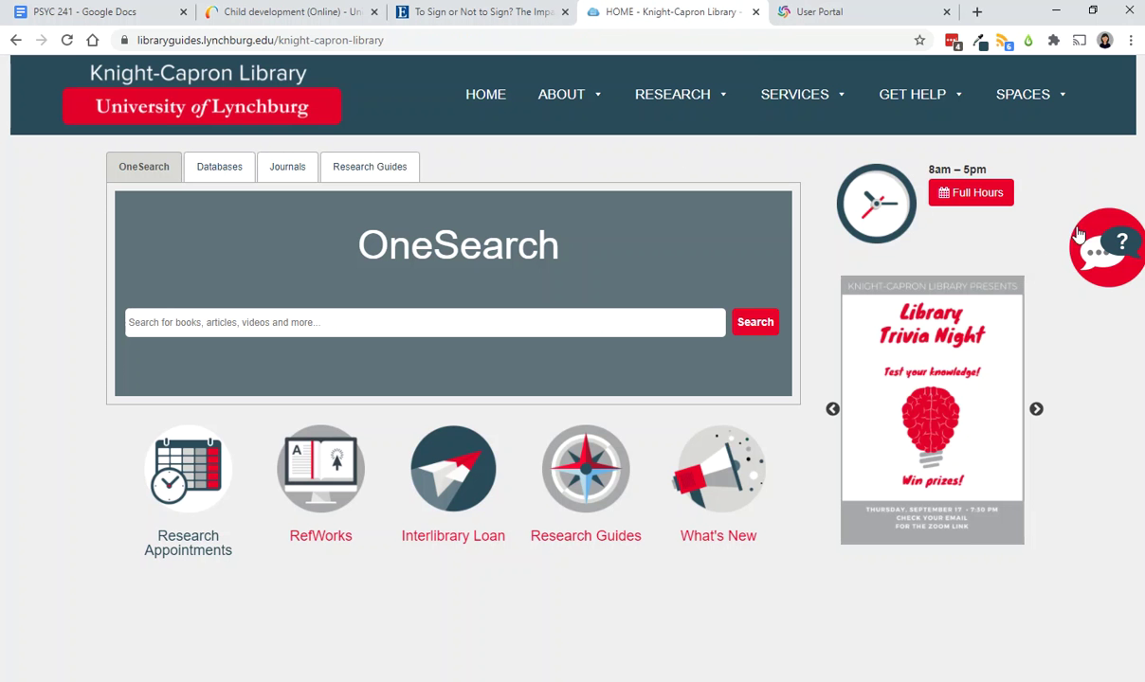
left_click(1075, 248)
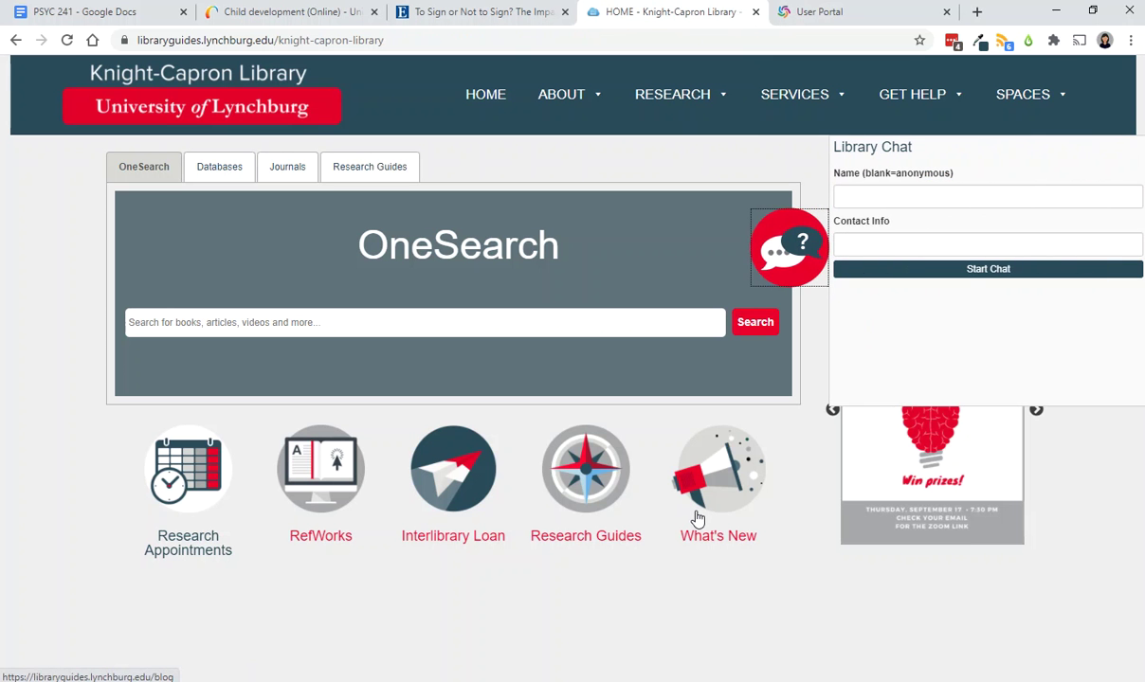